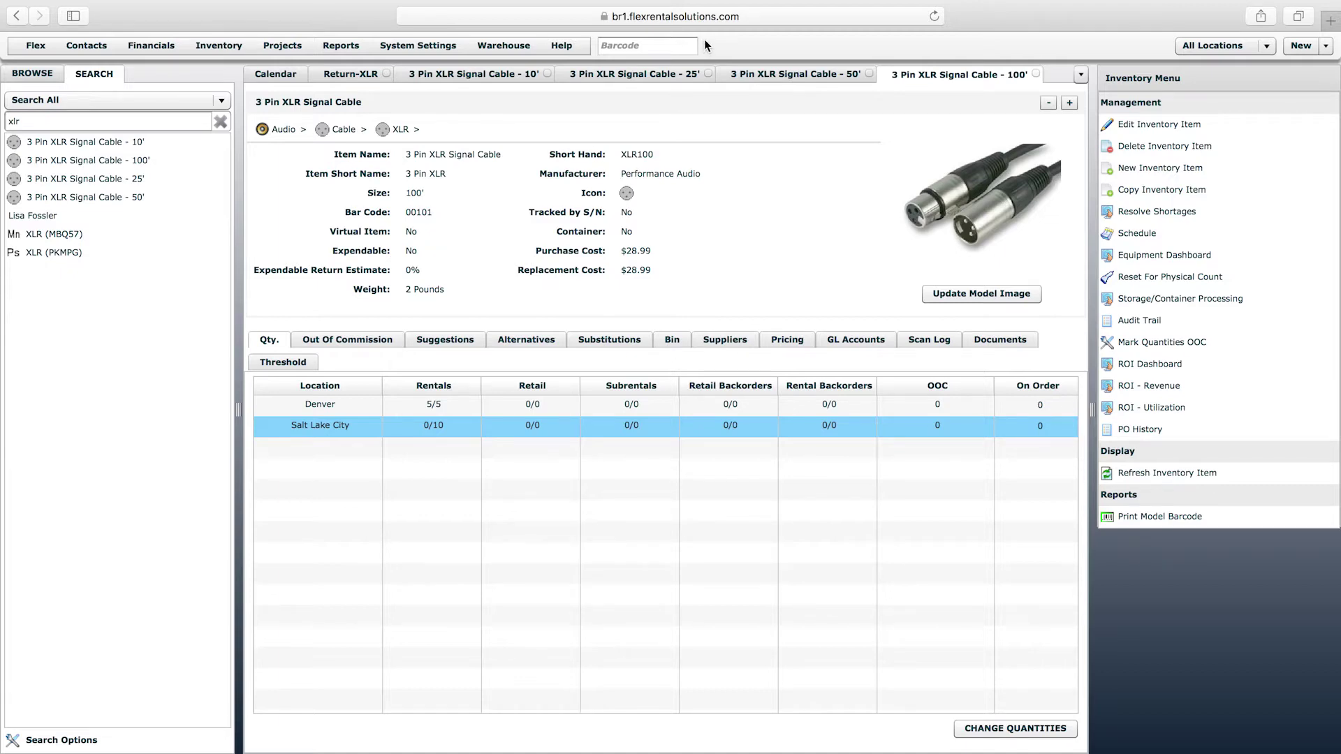
Open the inventory module settings and examine the Allocation Based Scan Validation option.
left_click(344, 72)
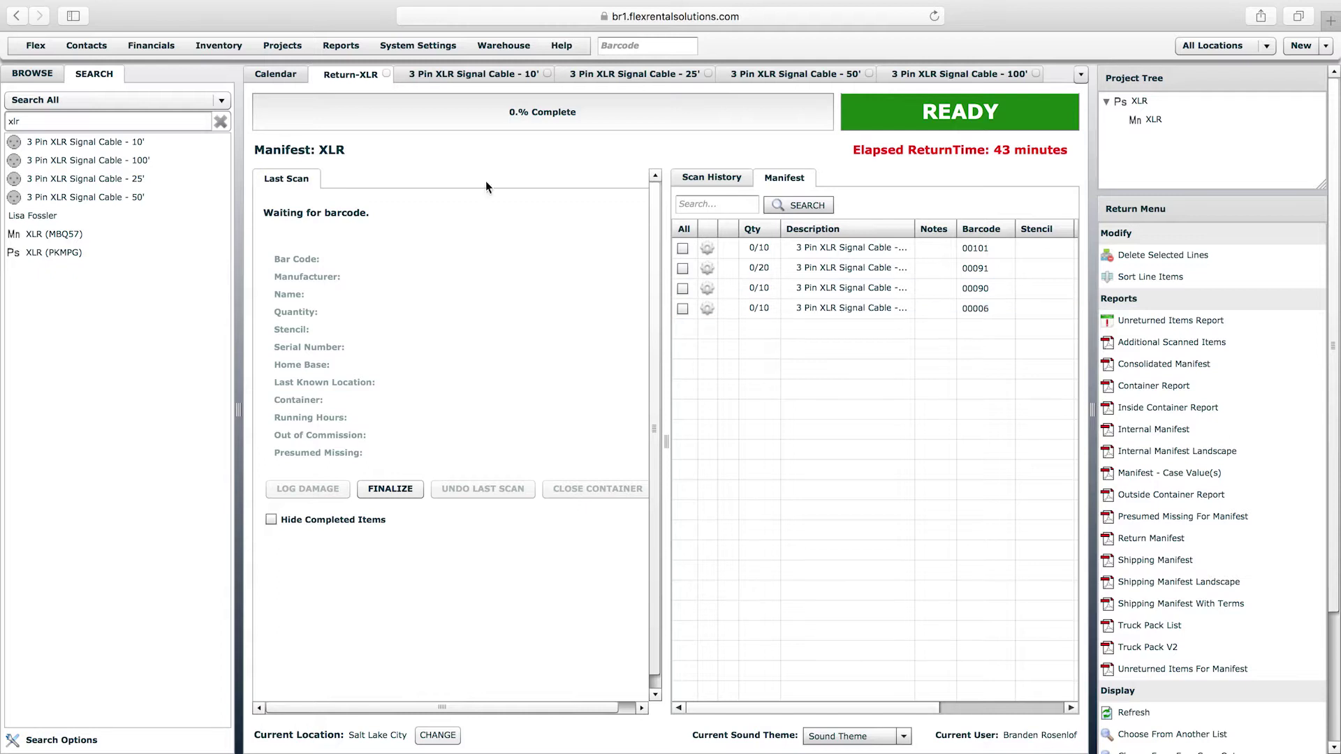
left_click(219, 45)
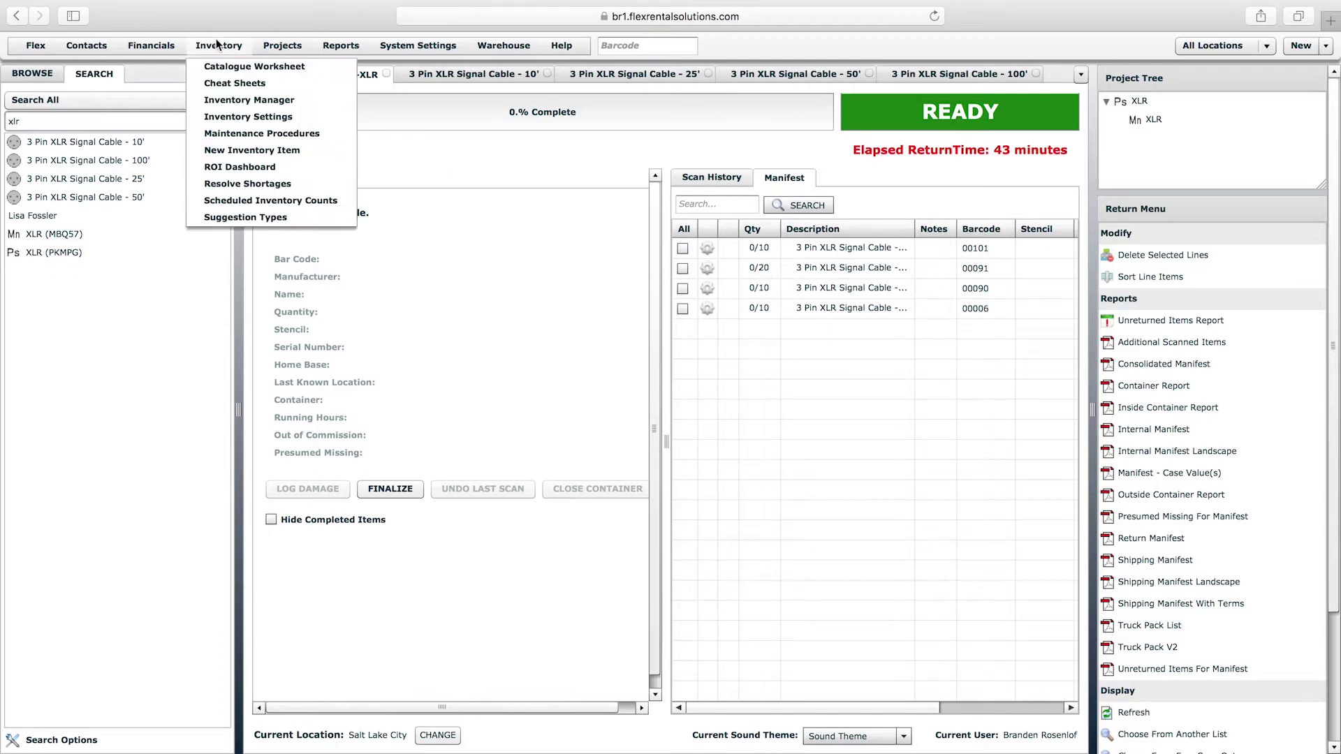
left_click(237, 118)
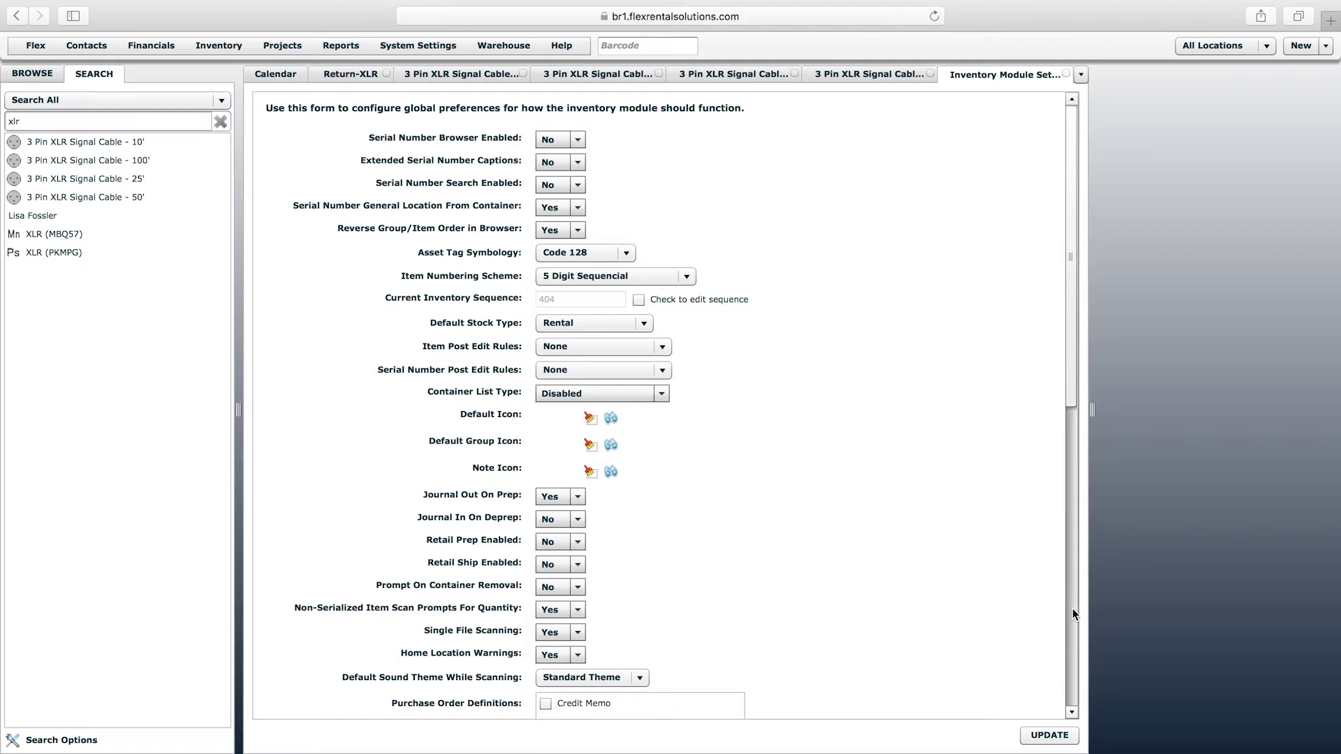
left_click(1073, 613)
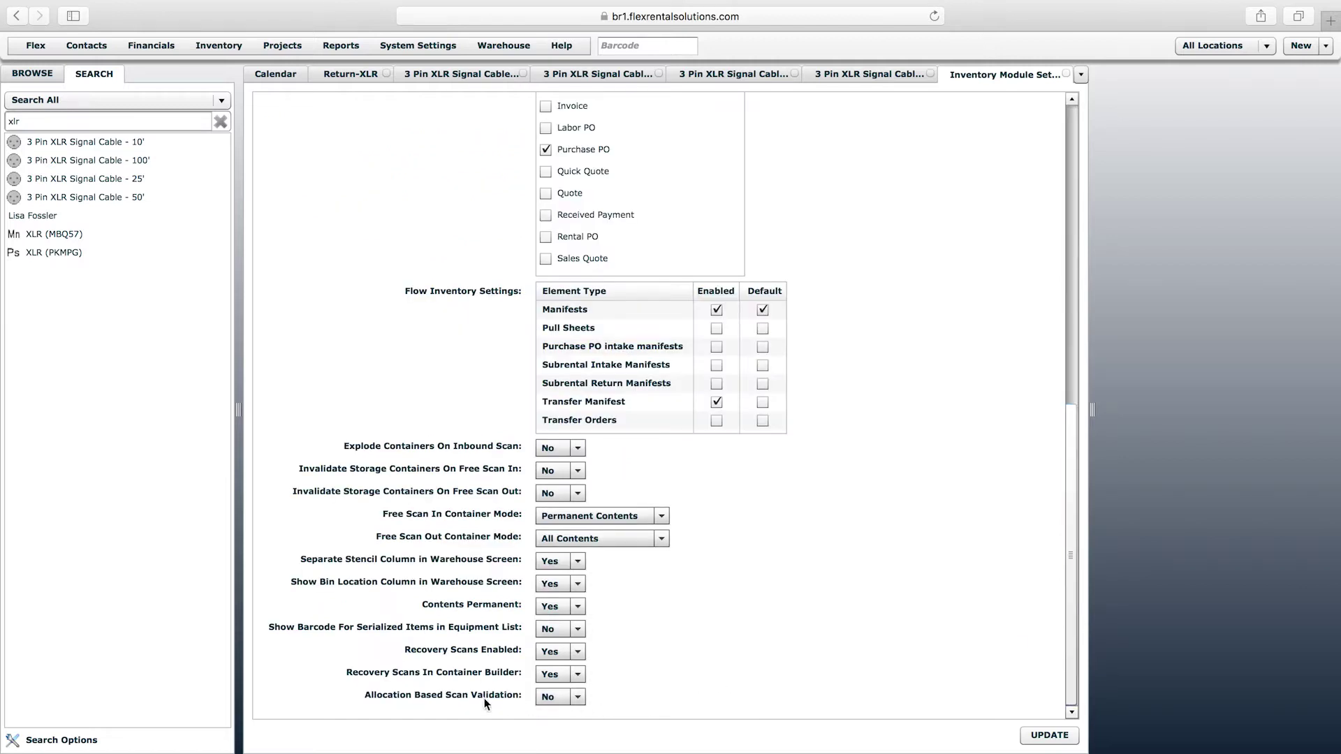
scroll(391, 703, "up", 1)
scroll(419, 709, "down", 1)
left_click(560, 698)
left_click(561, 697)
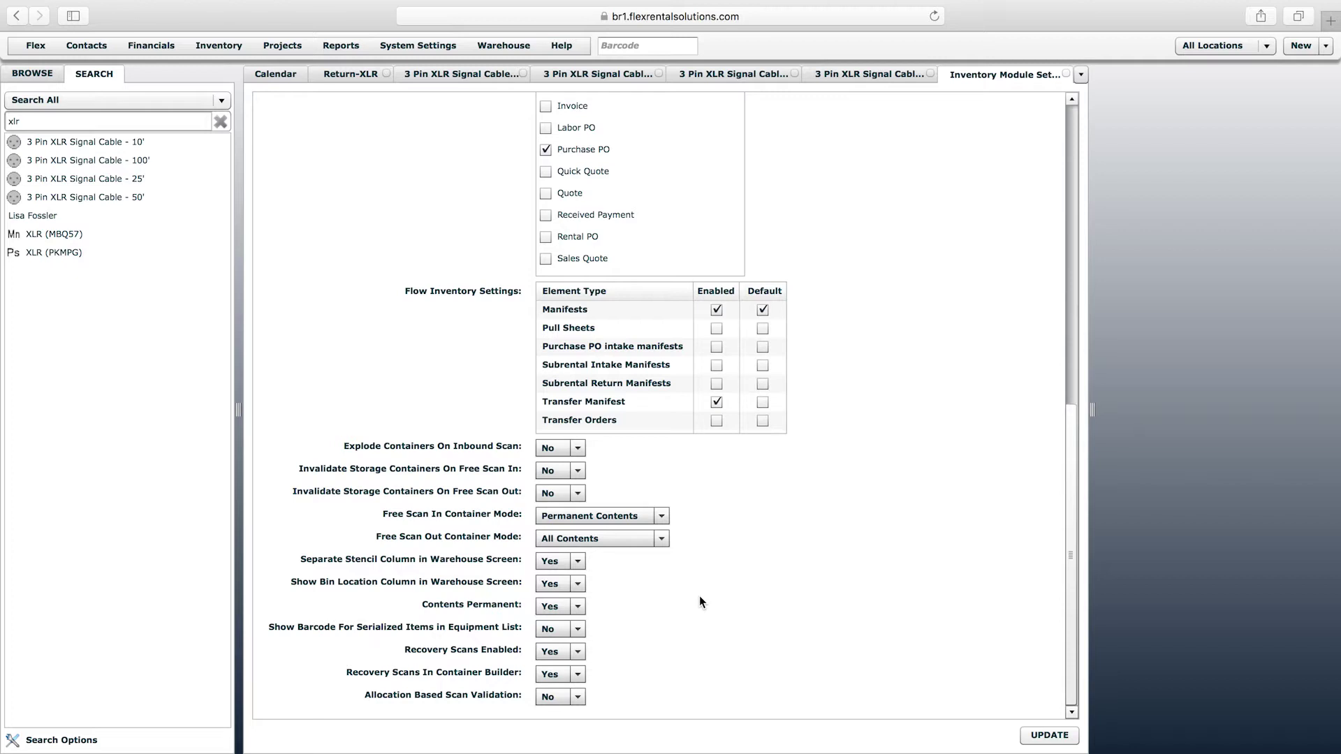
Review the rental quantities by location for the 10', 25', 50' and 100' 3 Pin XLR cables.
left_click(493, 70)
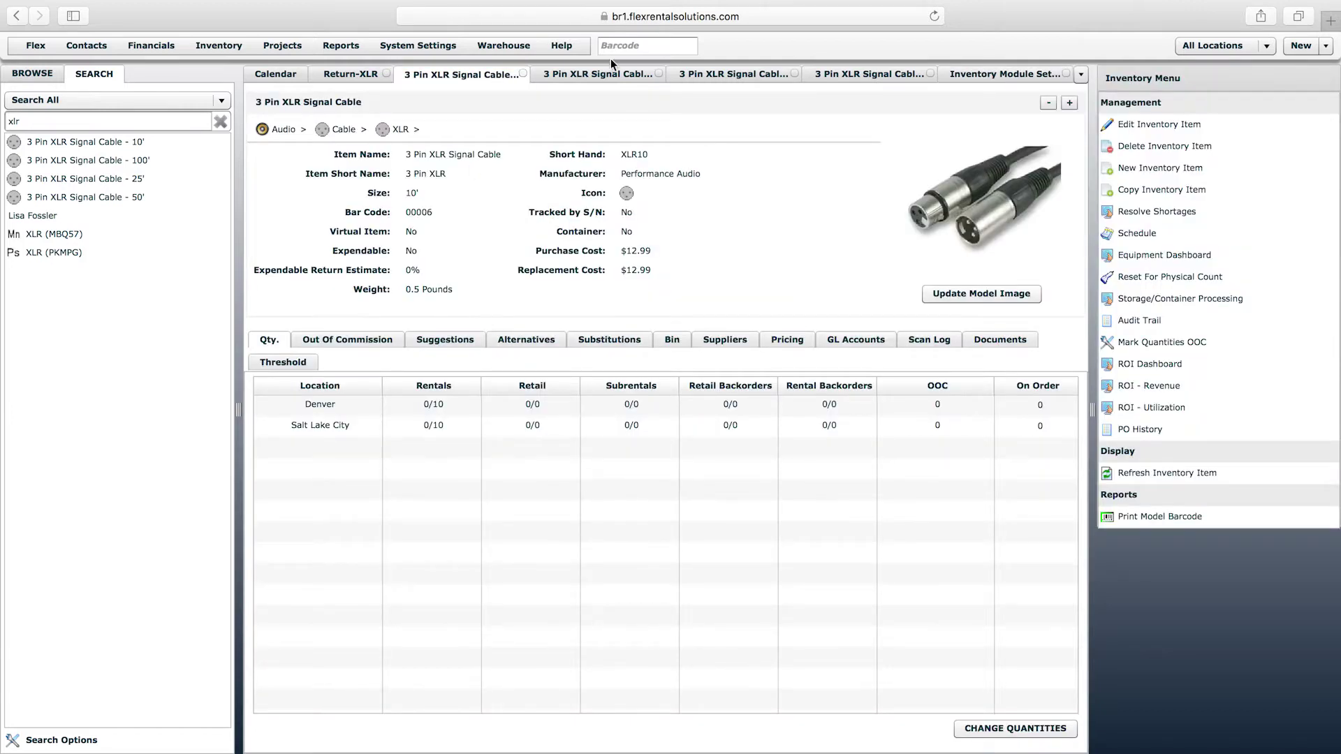
left_click(613, 81)
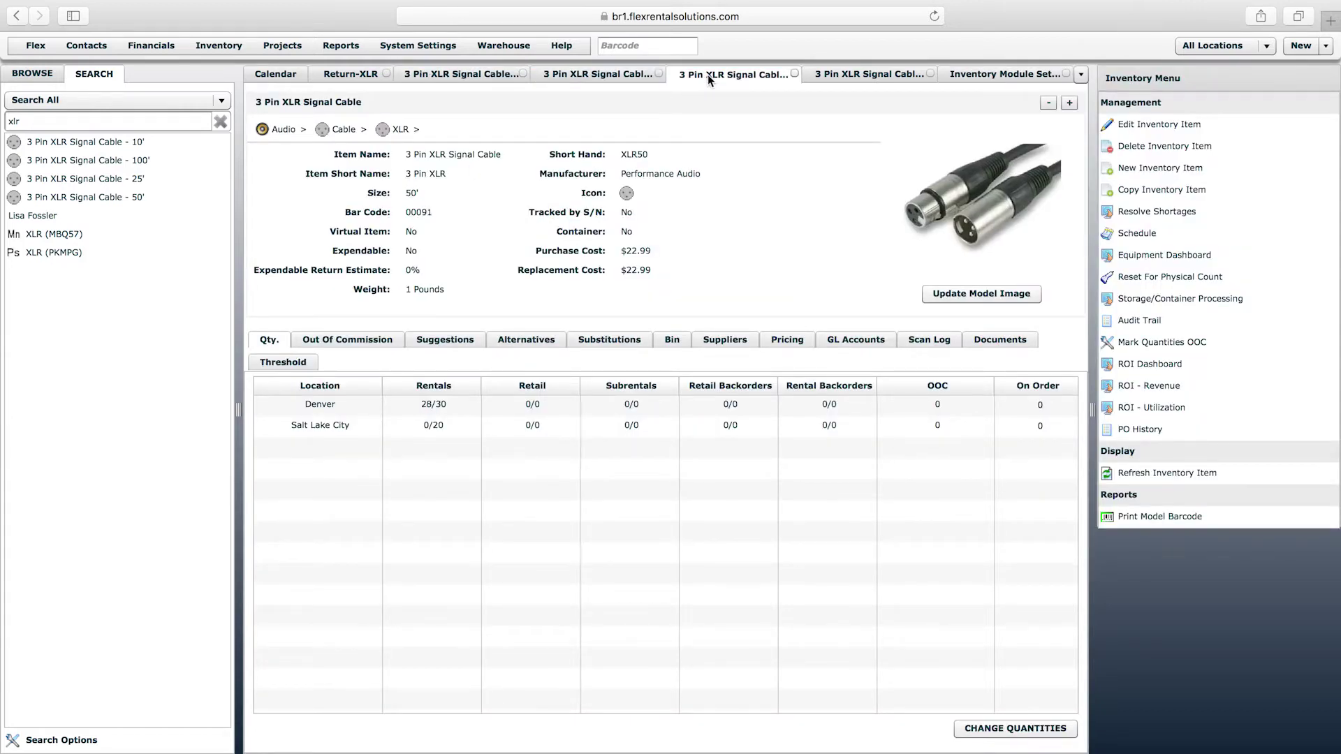
left_click(856, 75)
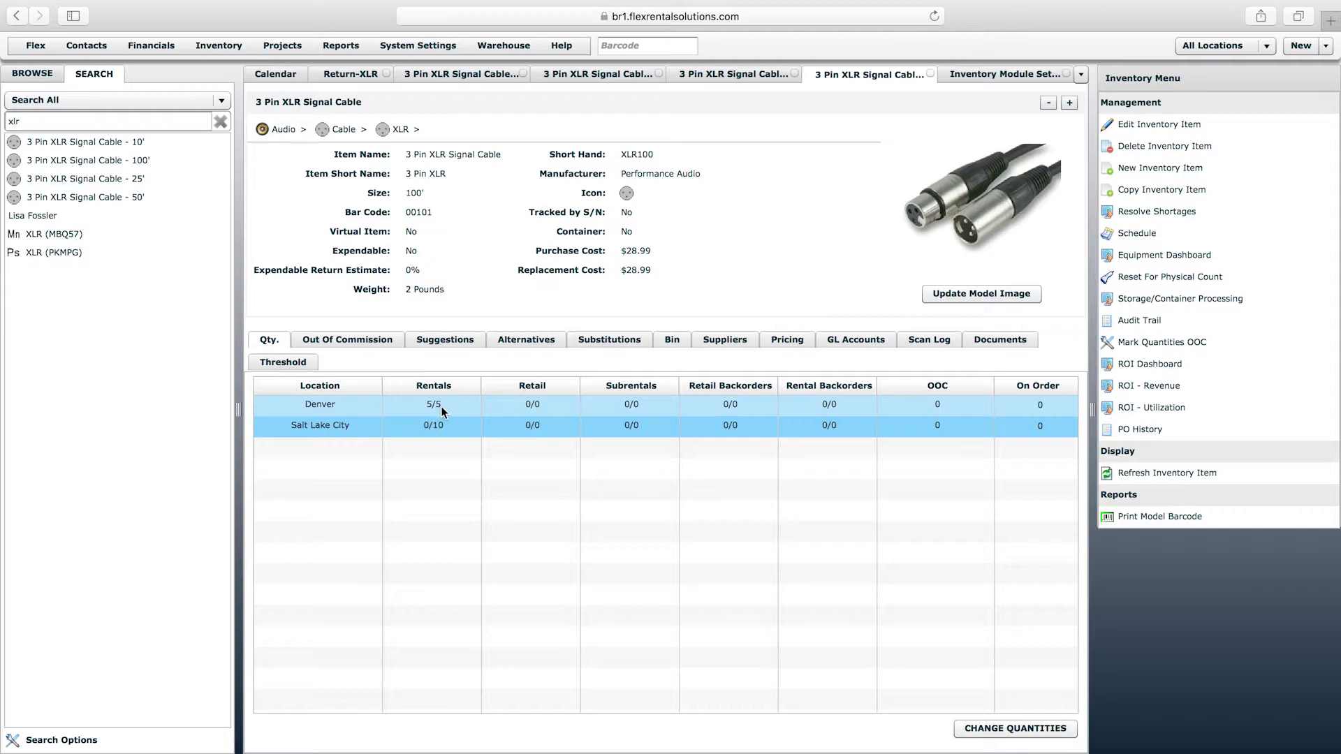
left_click(334, 405)
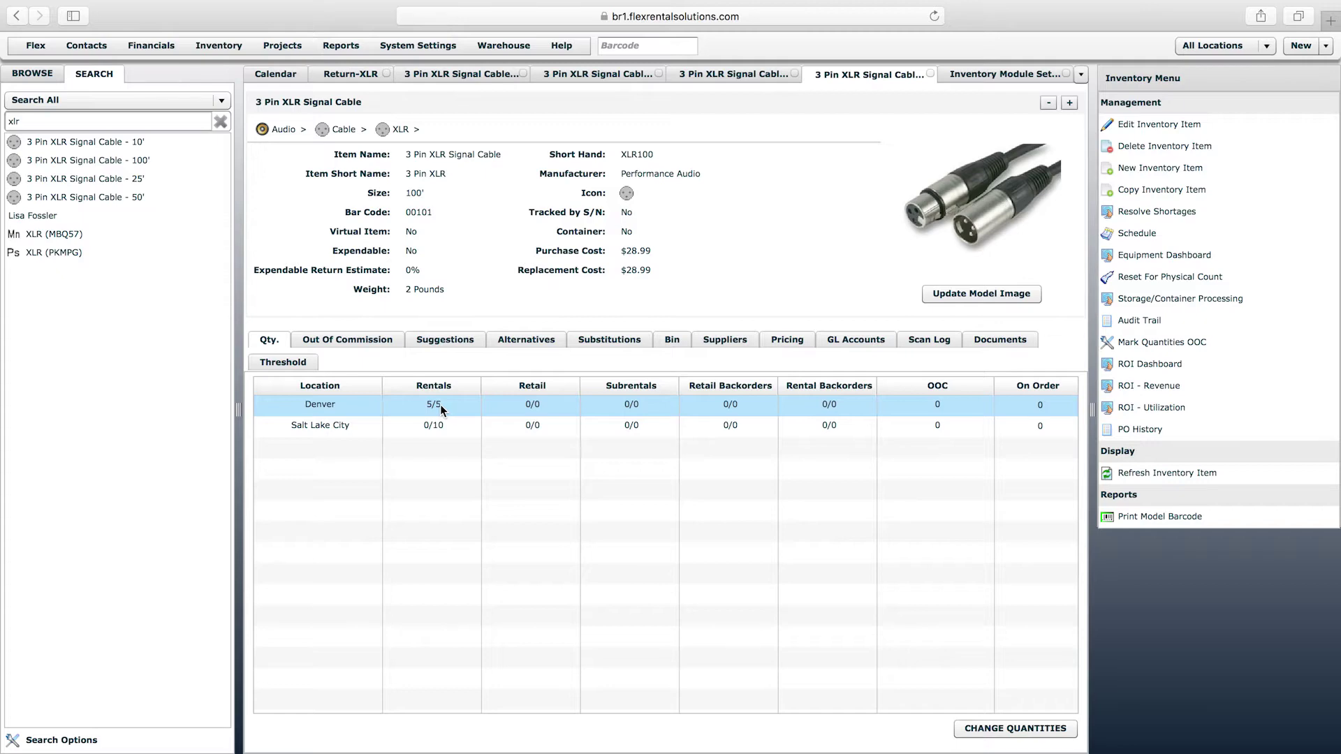
Widen the Description column of the XLR return manifest so the full cable names fit.
left_click(350, 76)
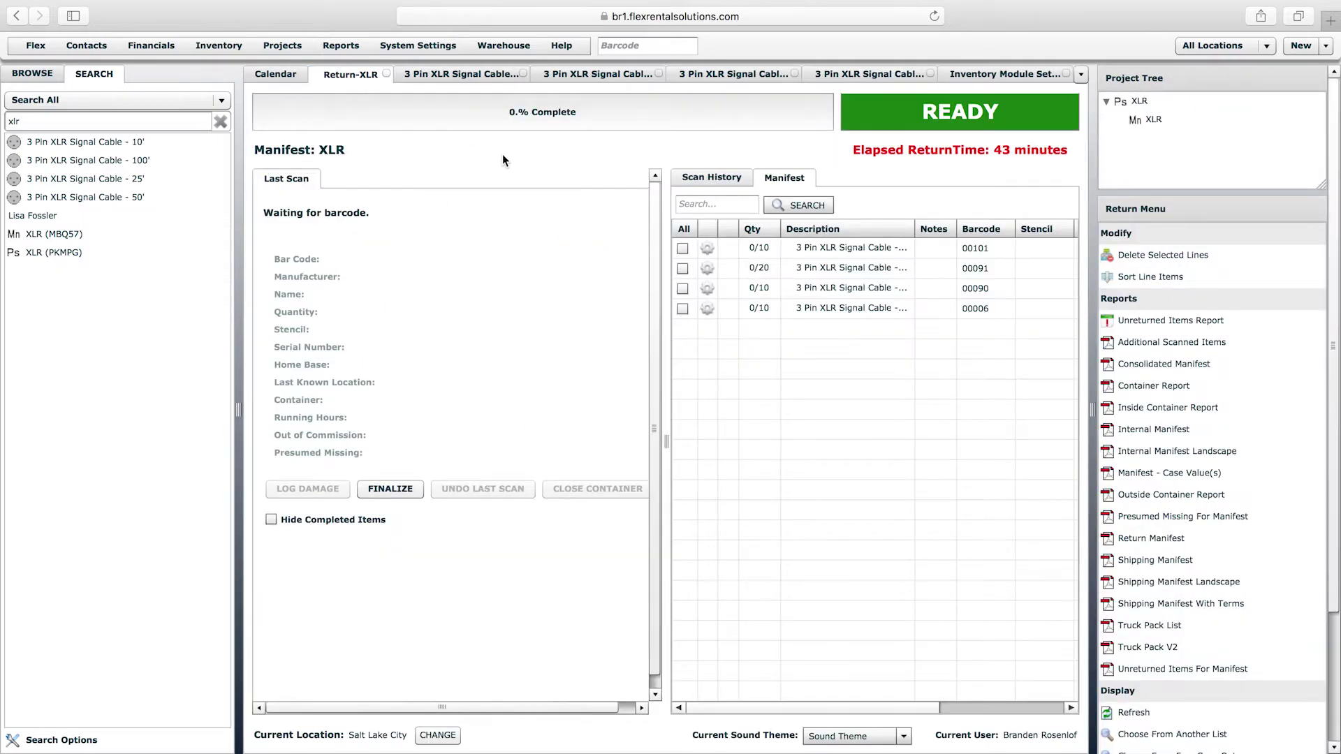
left_click(1031, 75)
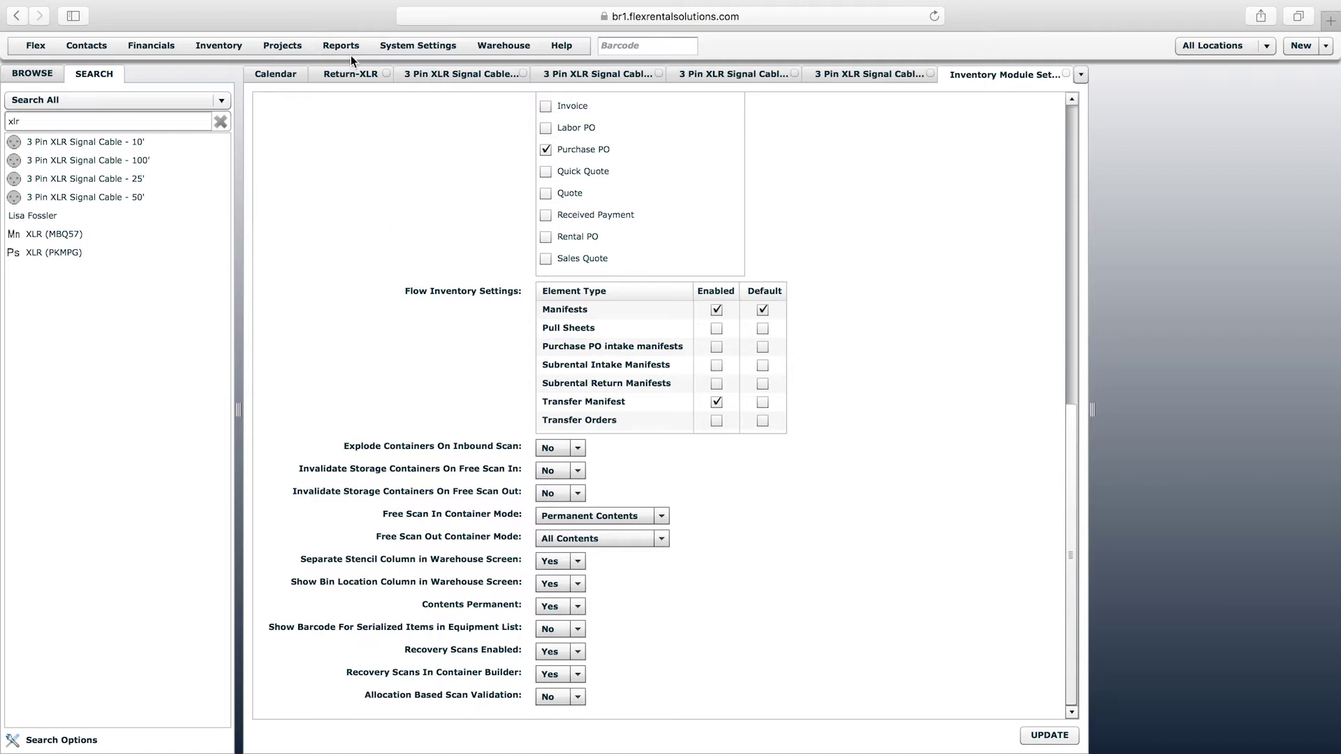
left_click(346, 74)
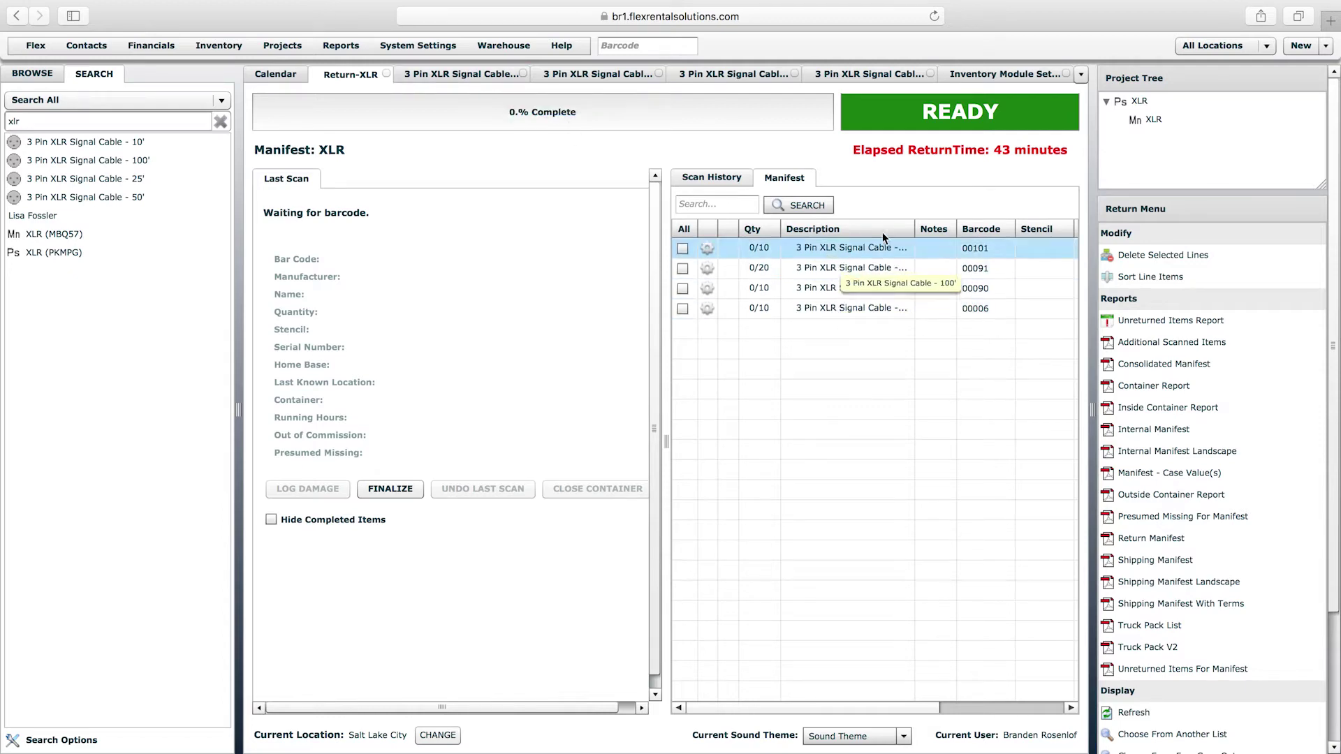
left_click_drag(915, 229, 947, 229)
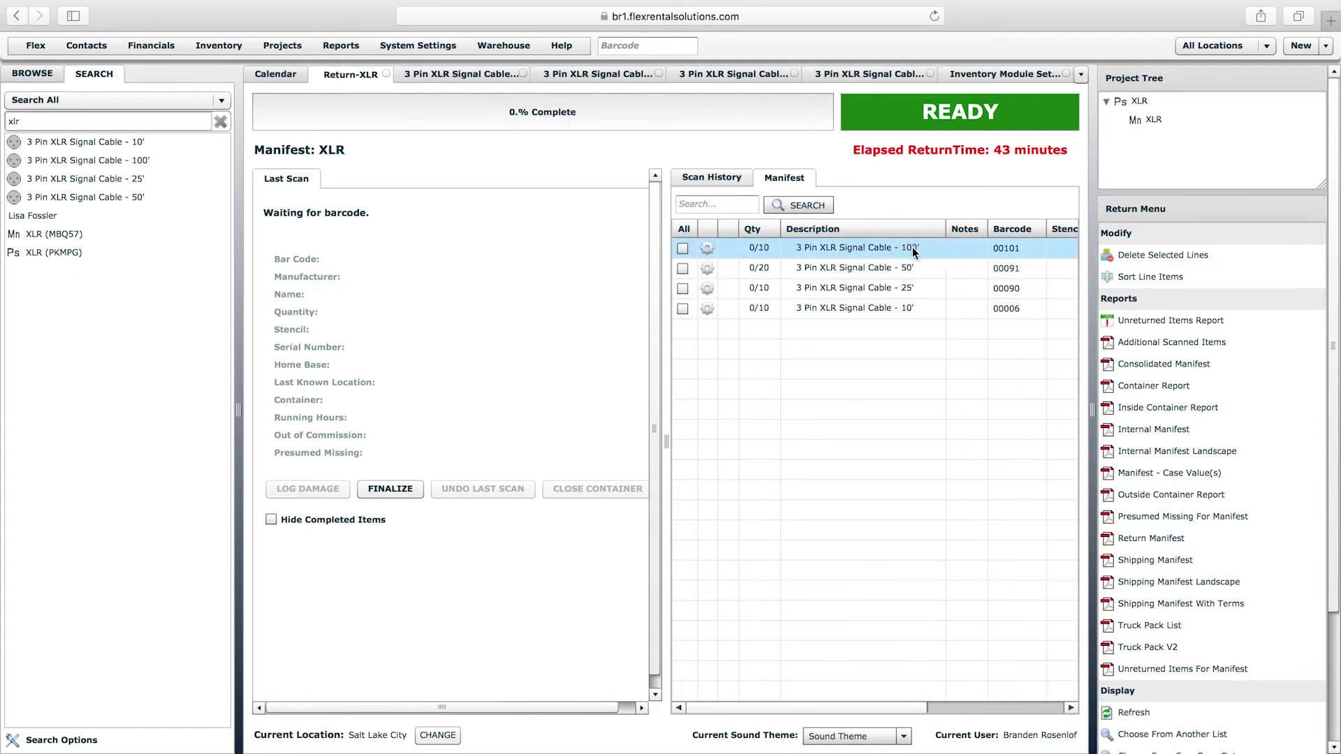
Edit the 10' cable's Salt Lake City rental quantities and save them as 0 on hand and 10 allocated.
left_click(463, 74)
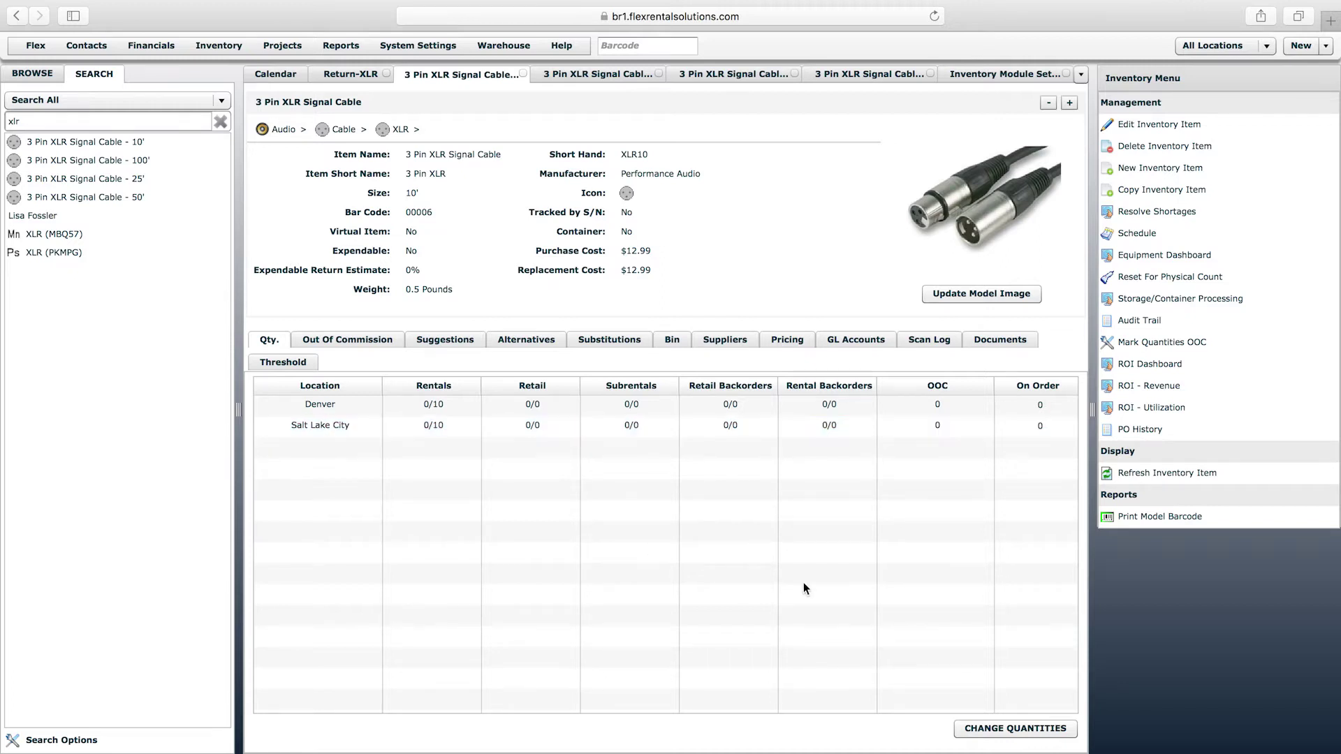
left_click(1011, 731)
left_click(451, 454)
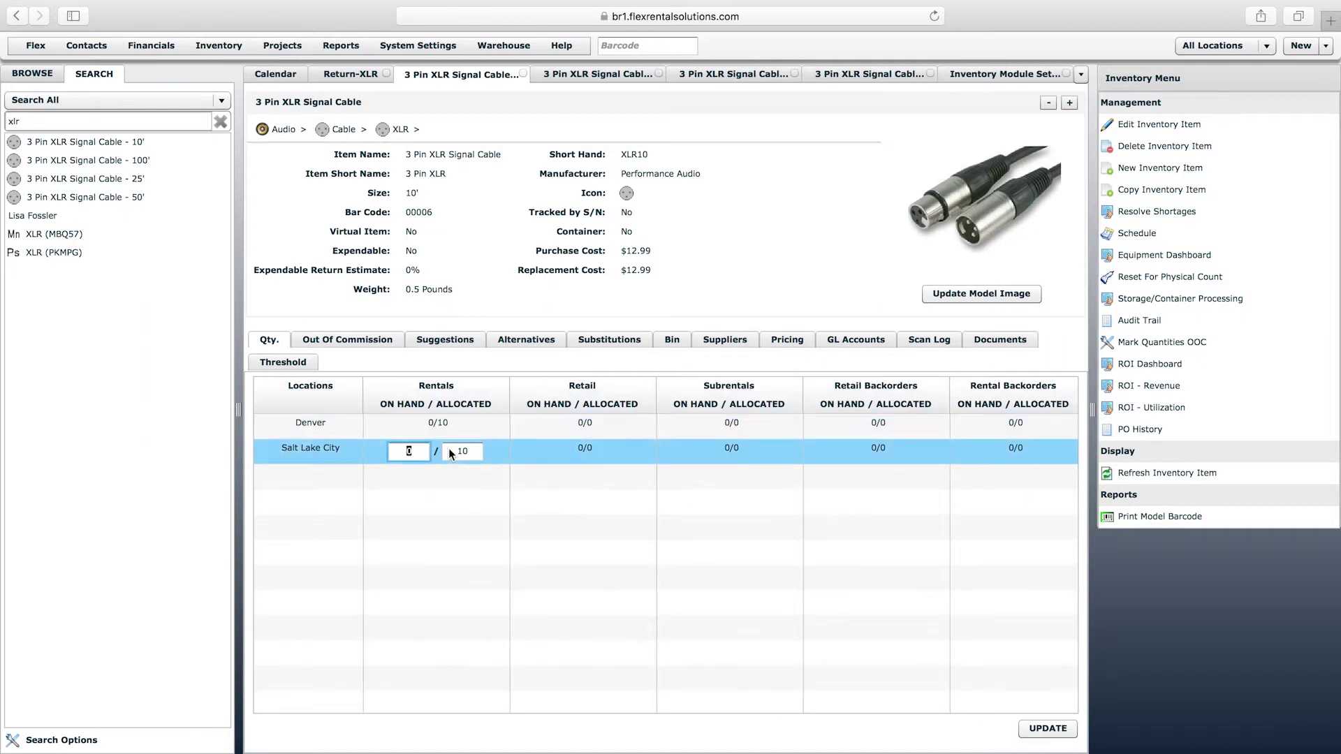
left_click(464, 452)
type("5")
key("BackSpace")
type("0")
key("Return")
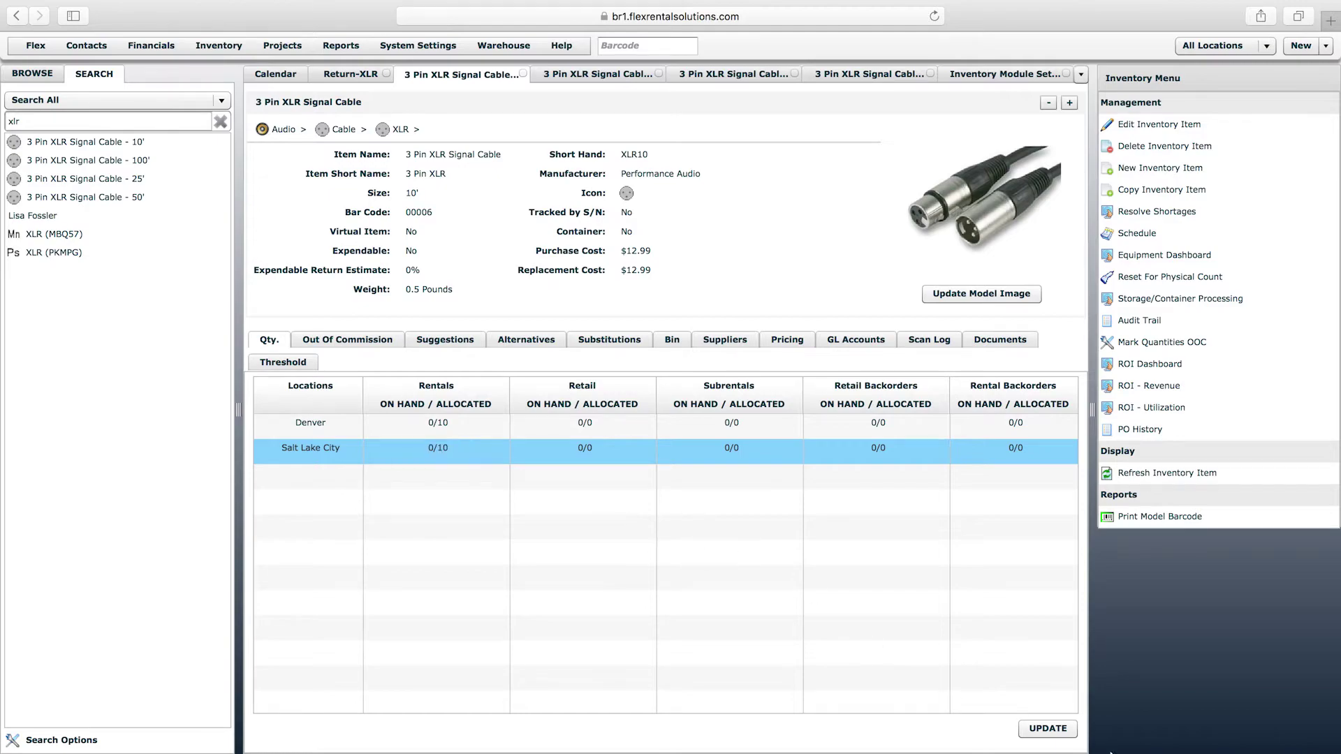
left_click(1047, 728)
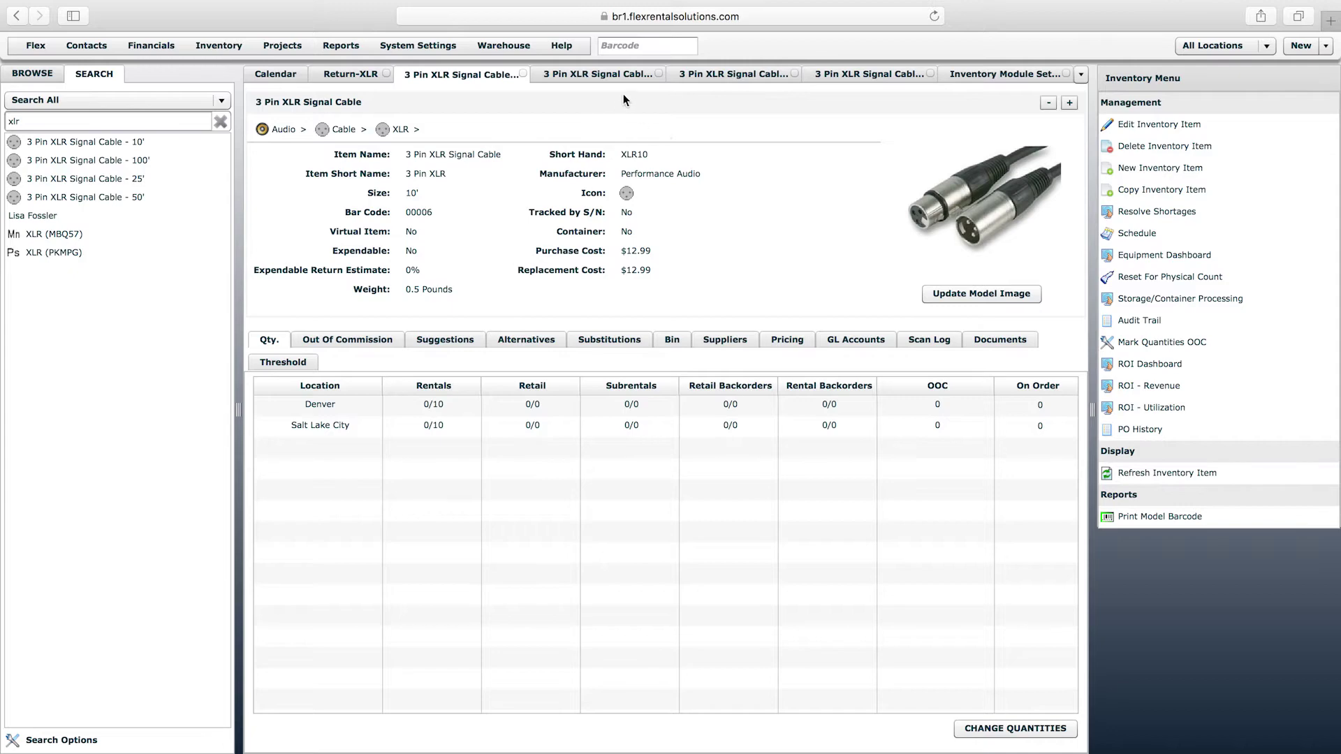
Return 10 of the 10' XLR signal cables on the XLR return manifest.
left_click(352, 75)
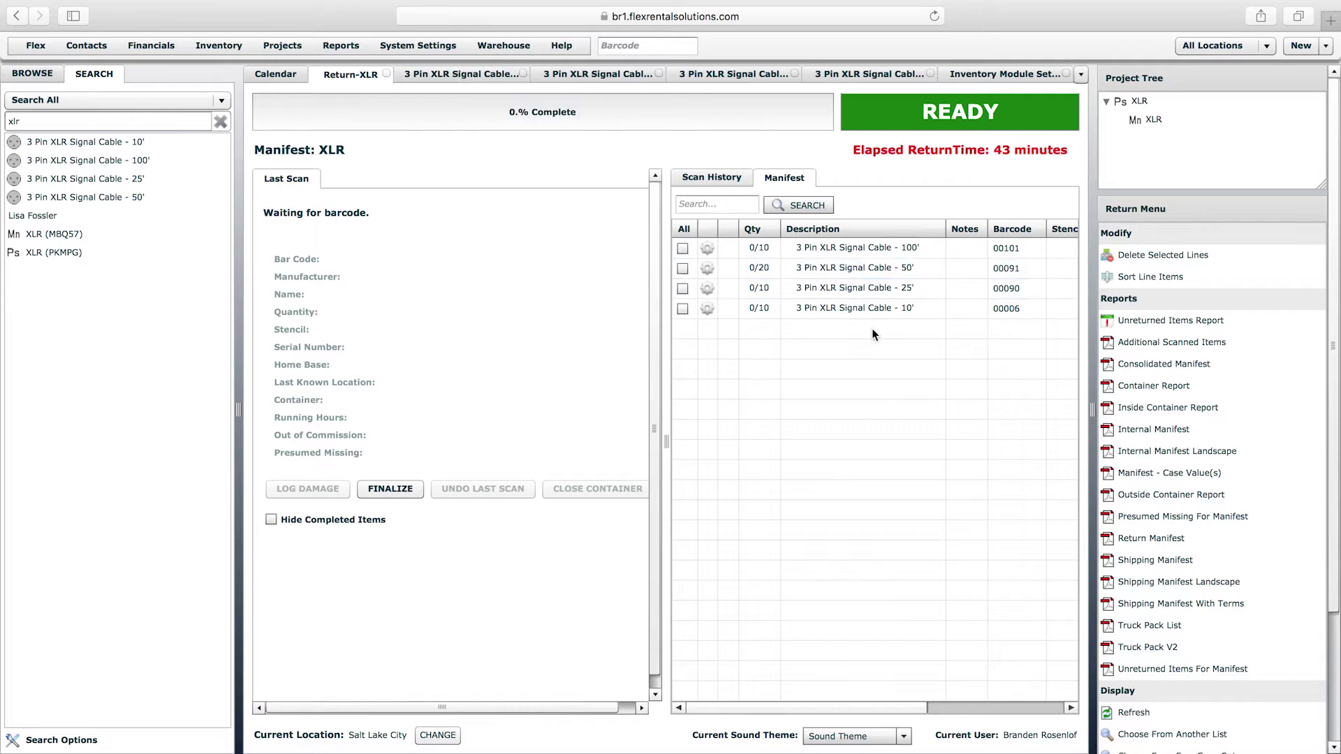
double_click(837, 312)
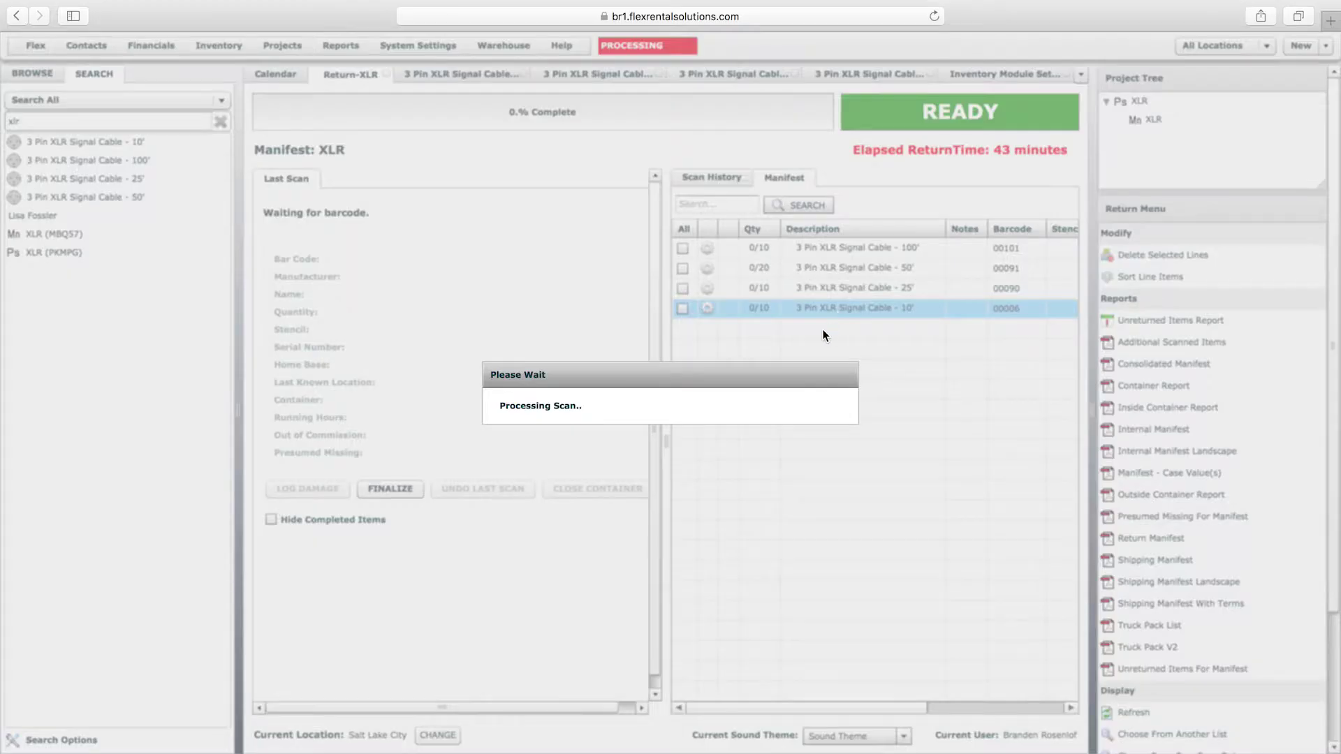
type("10")
key("Return")
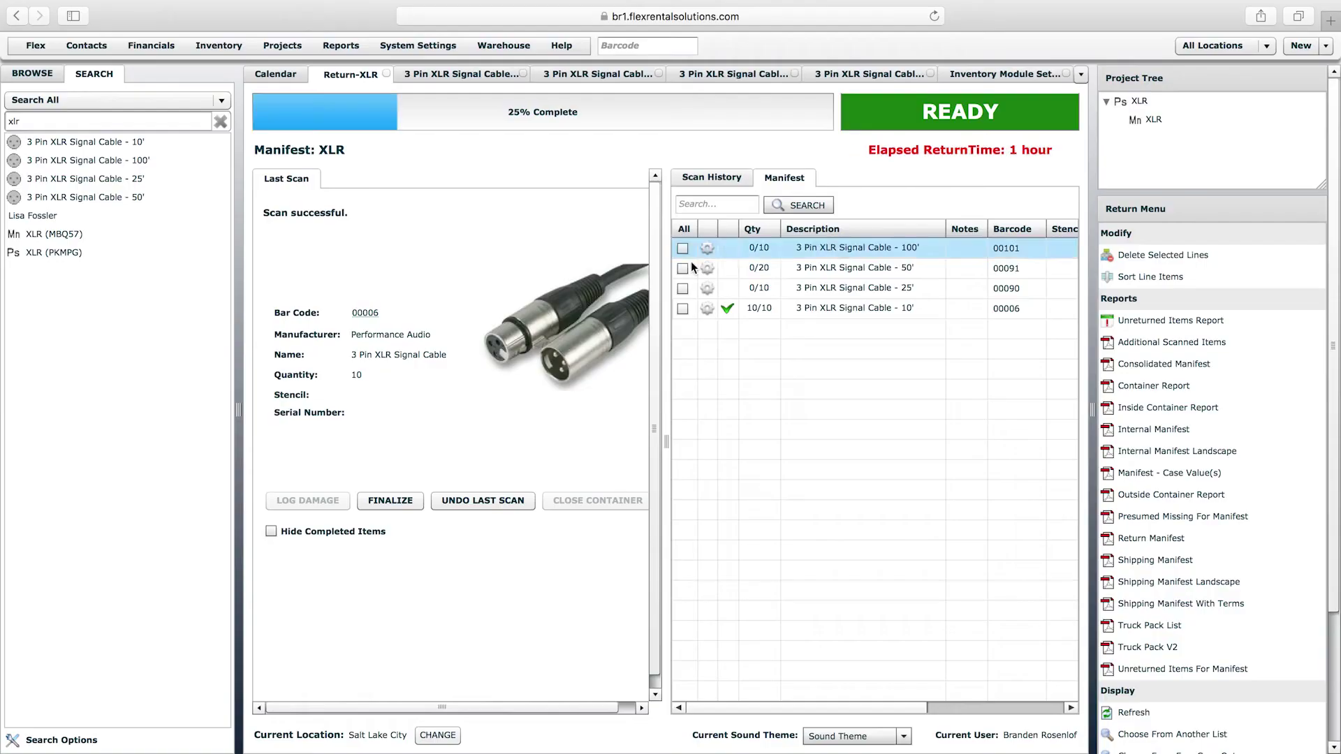
left_click(776, 313)
Check the refreshed location quantities of the 10' XLR cable and the quantities of the 25' cable.
left_click(484, 78)
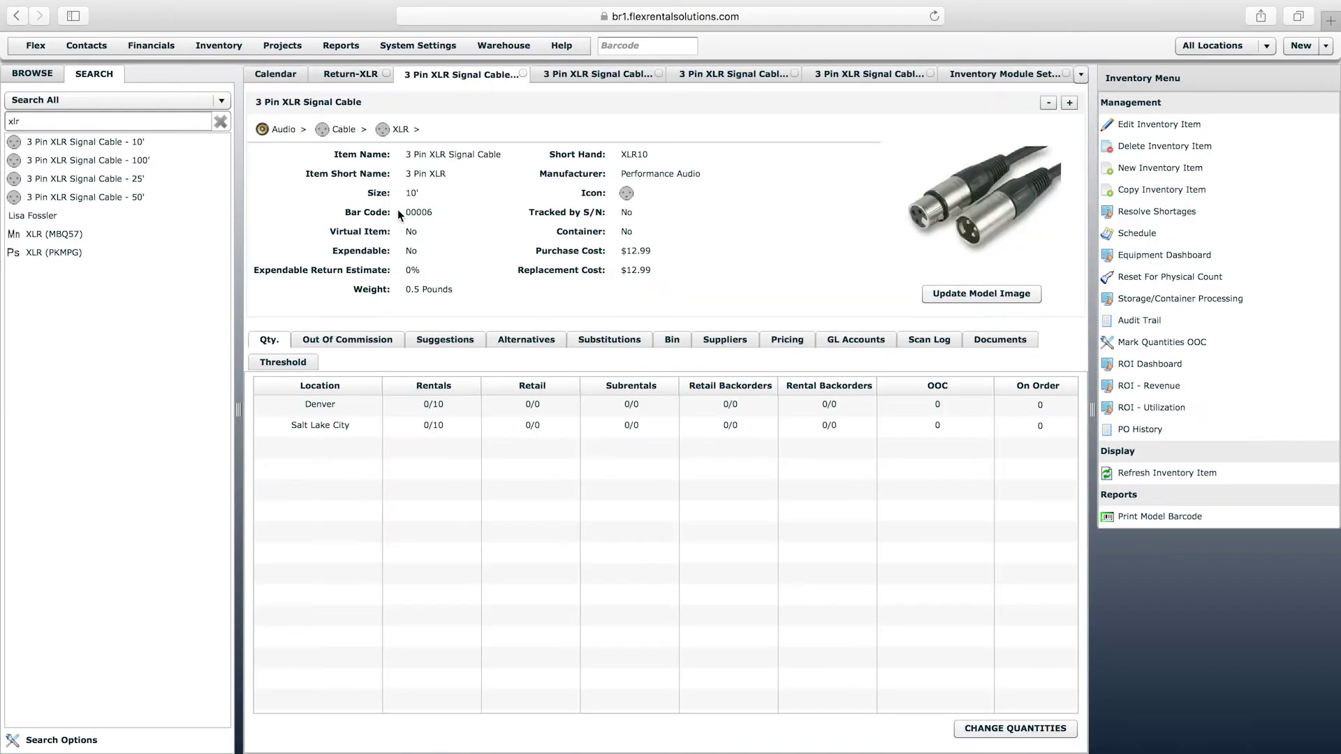
left_click(324, 337)
left_click(270, 339)
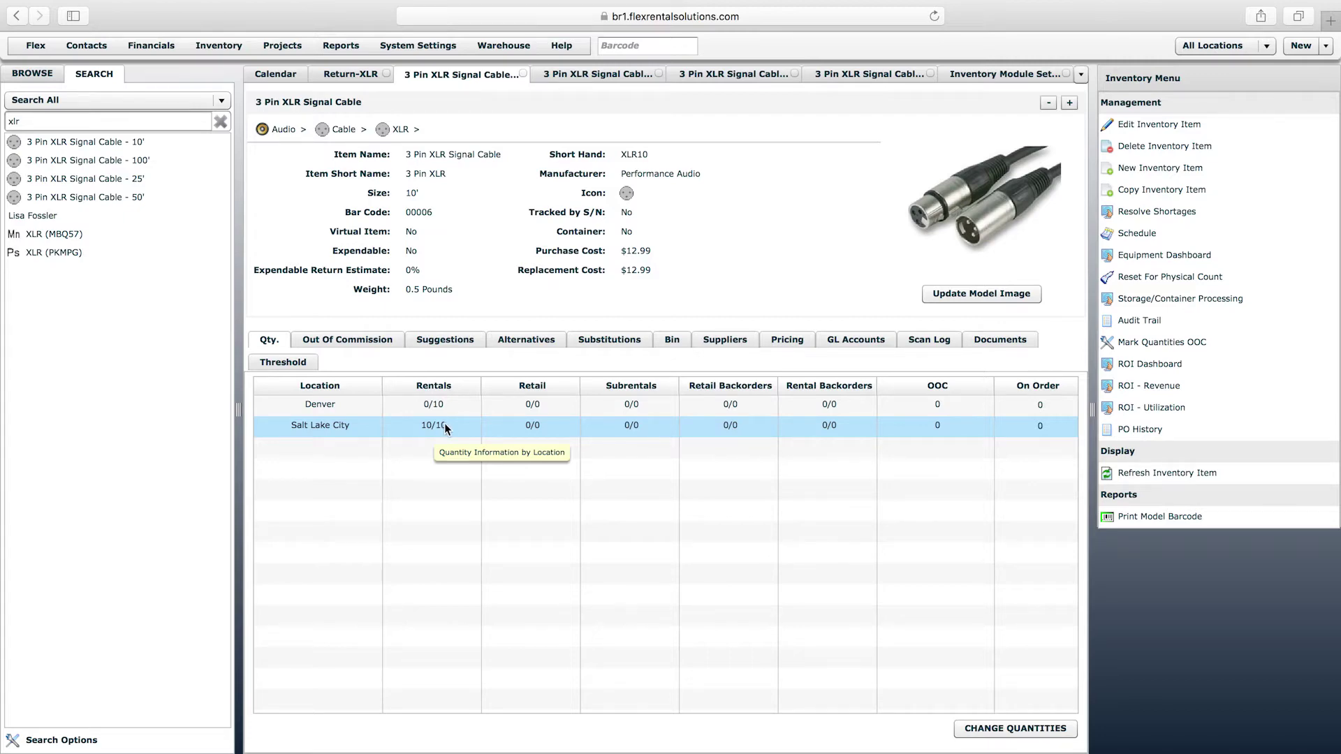
left_click(349, 73)
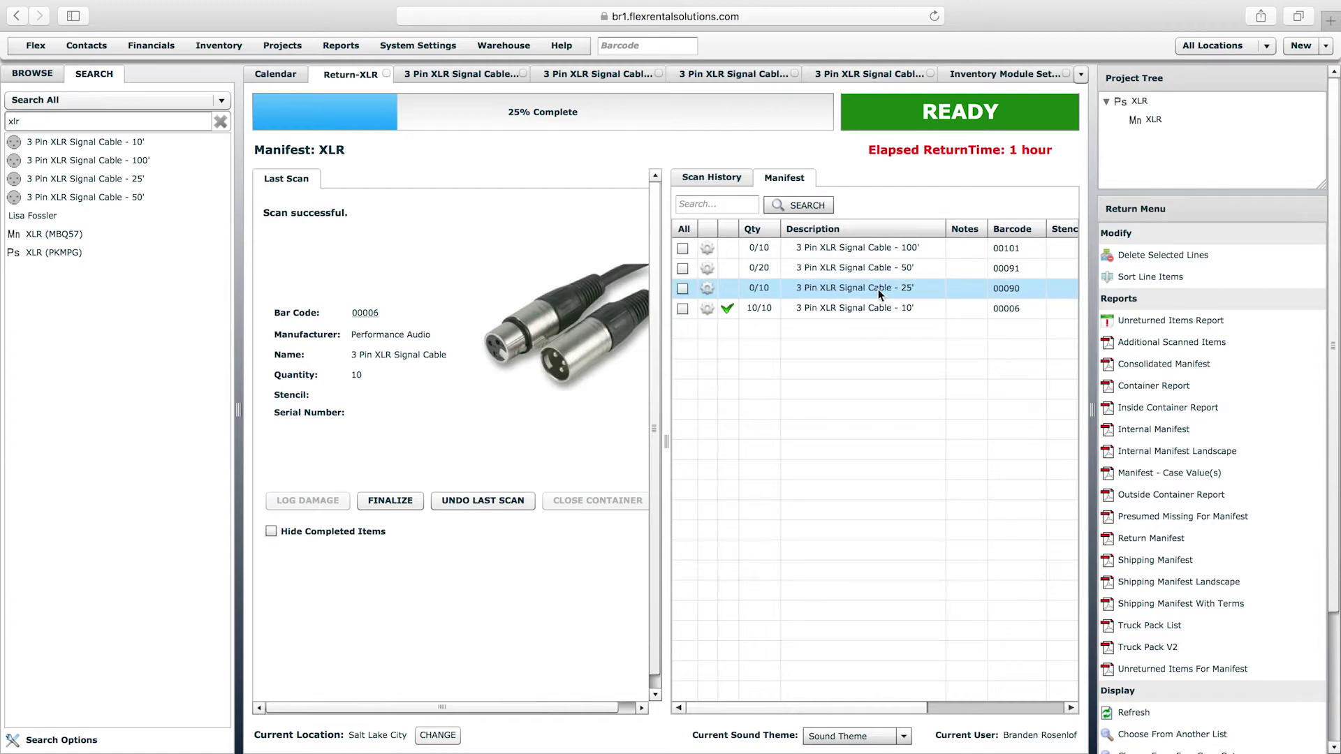
left_click(605, 74)
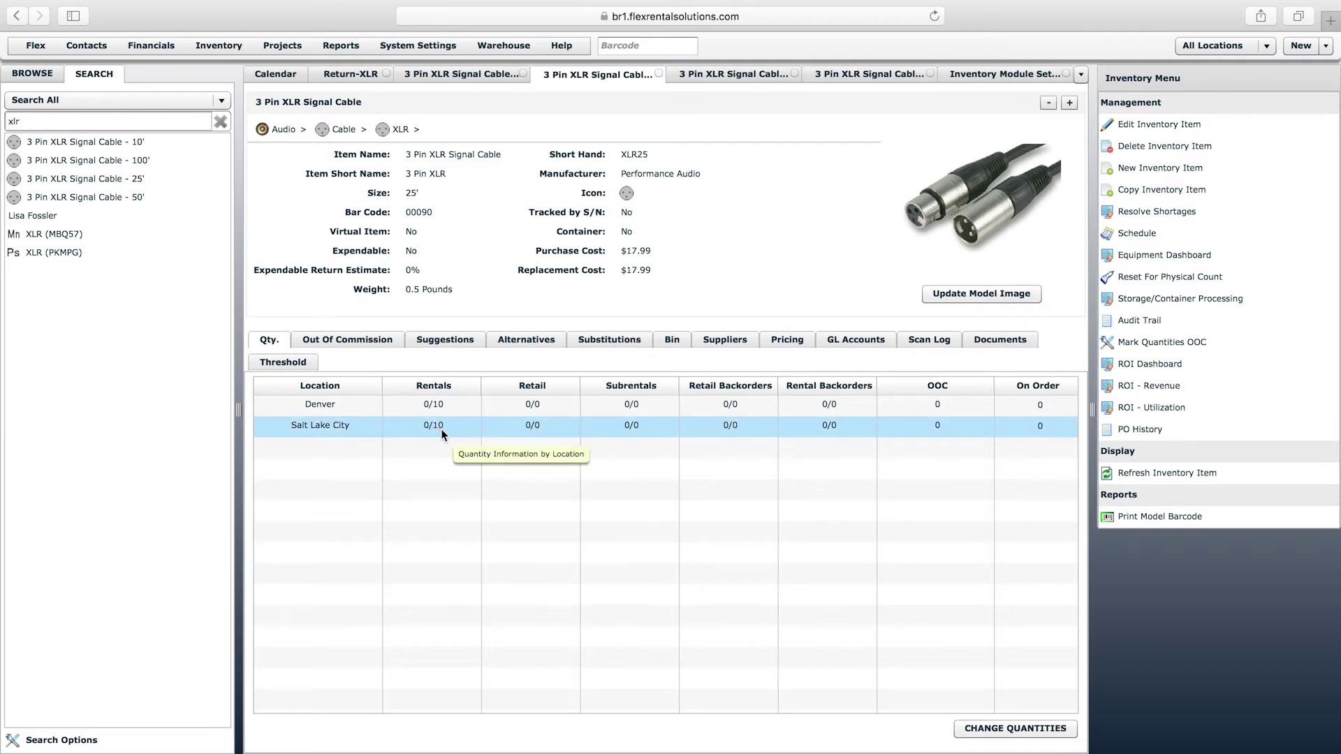
left_click(347, 70)
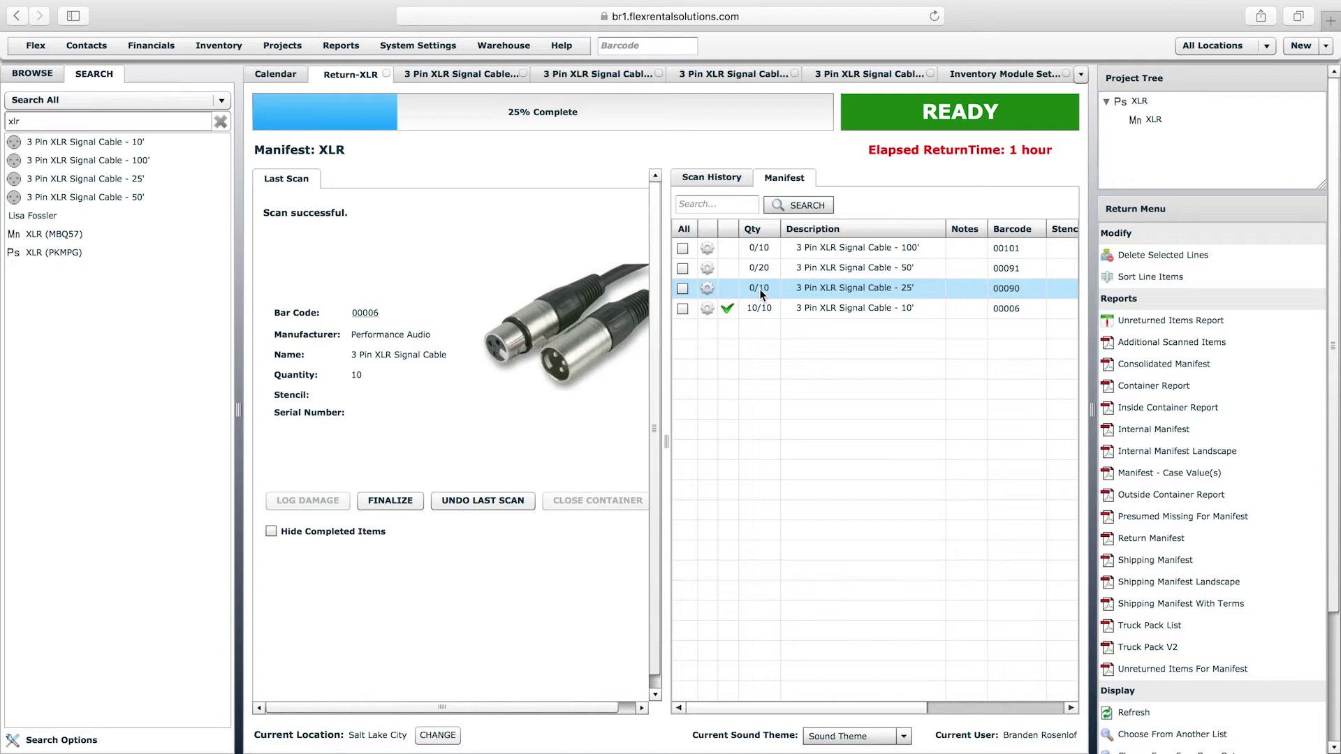
double_click(807, 293)
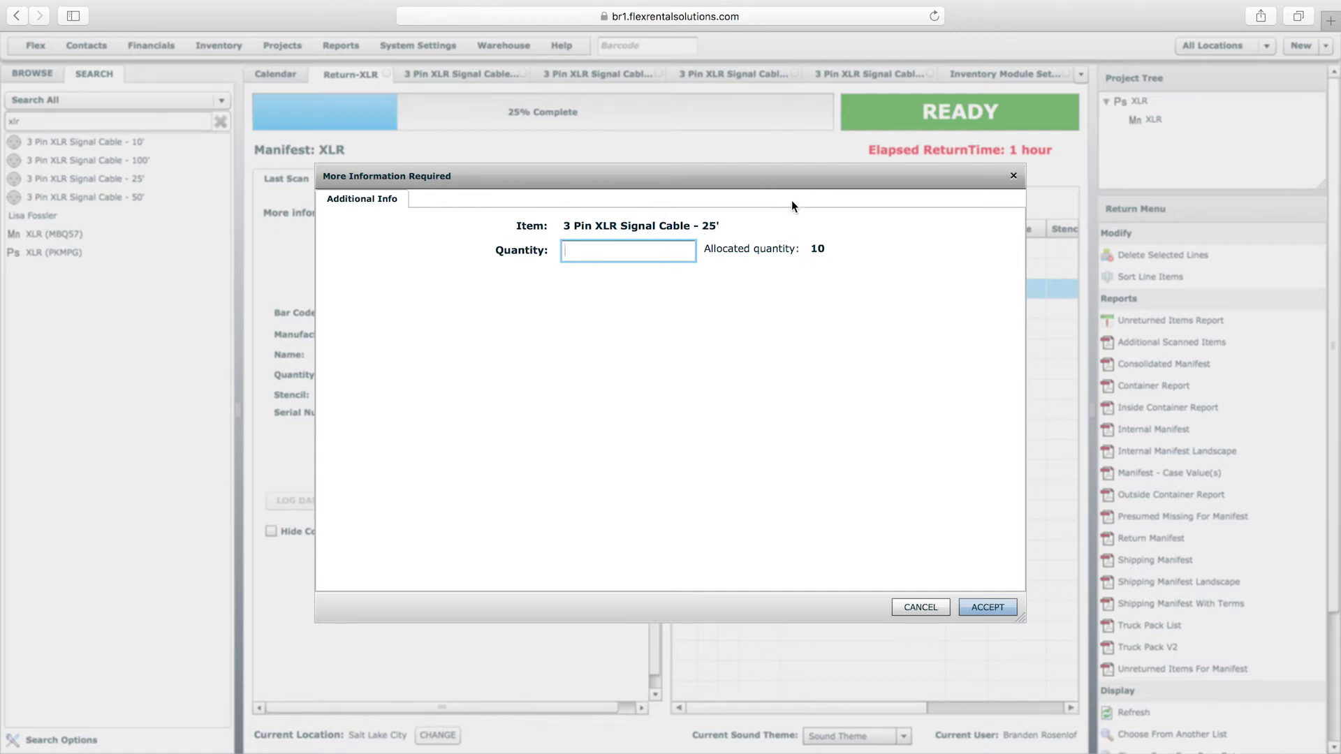
left_click_drag(793, 178, 505, 186)
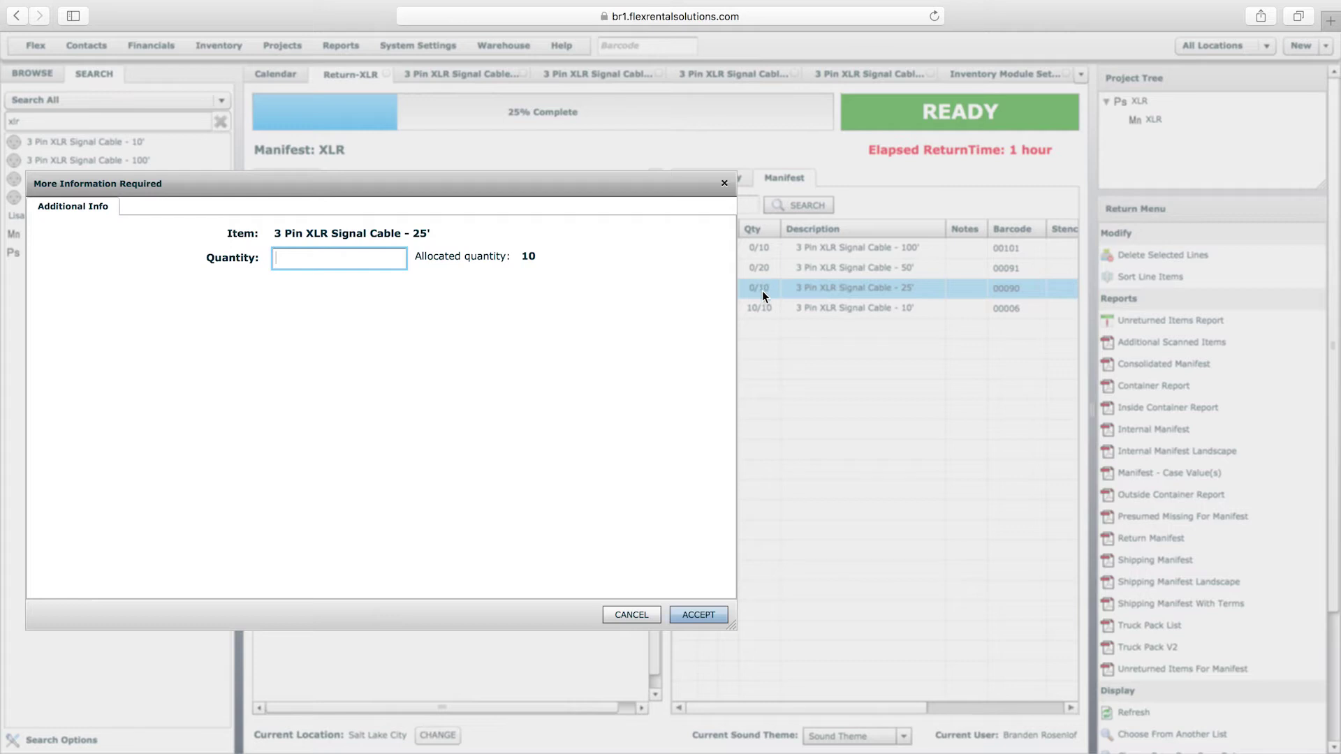
left_click_drag(625, 187, 824, 188)
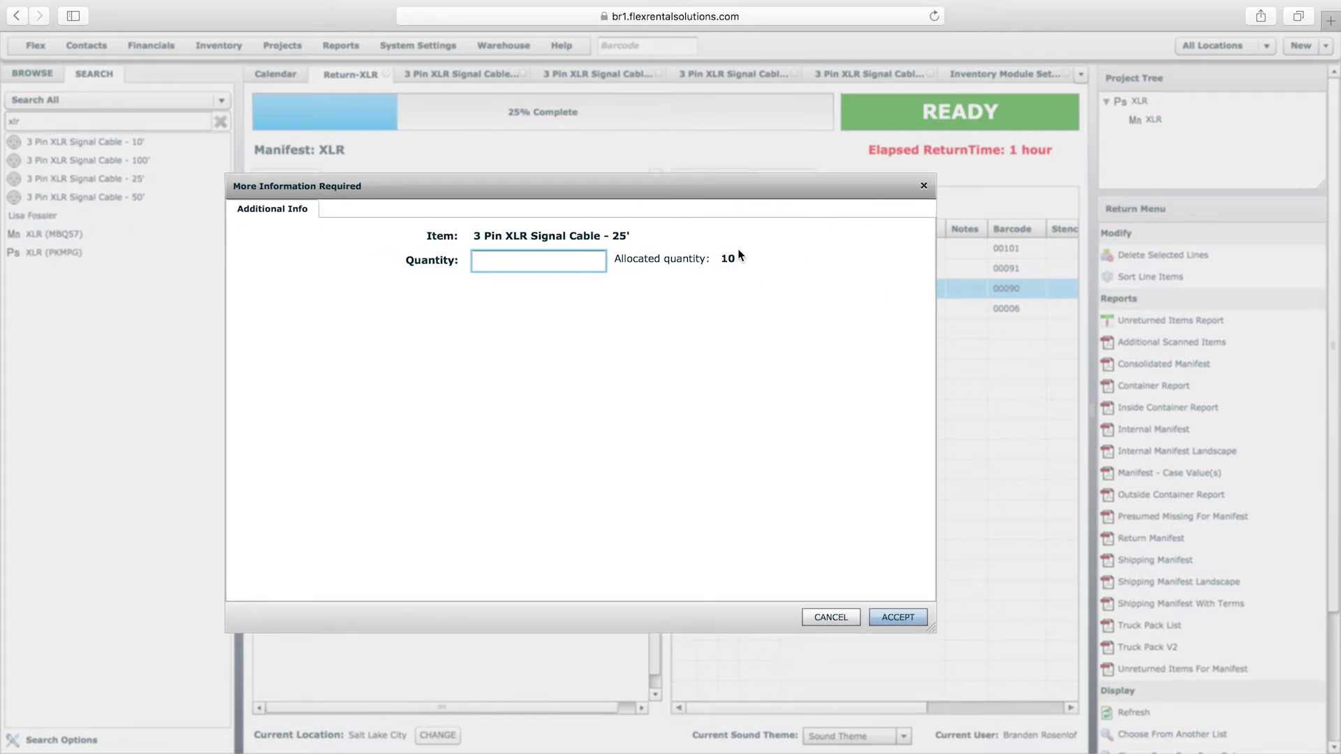
left_click(831, 618)
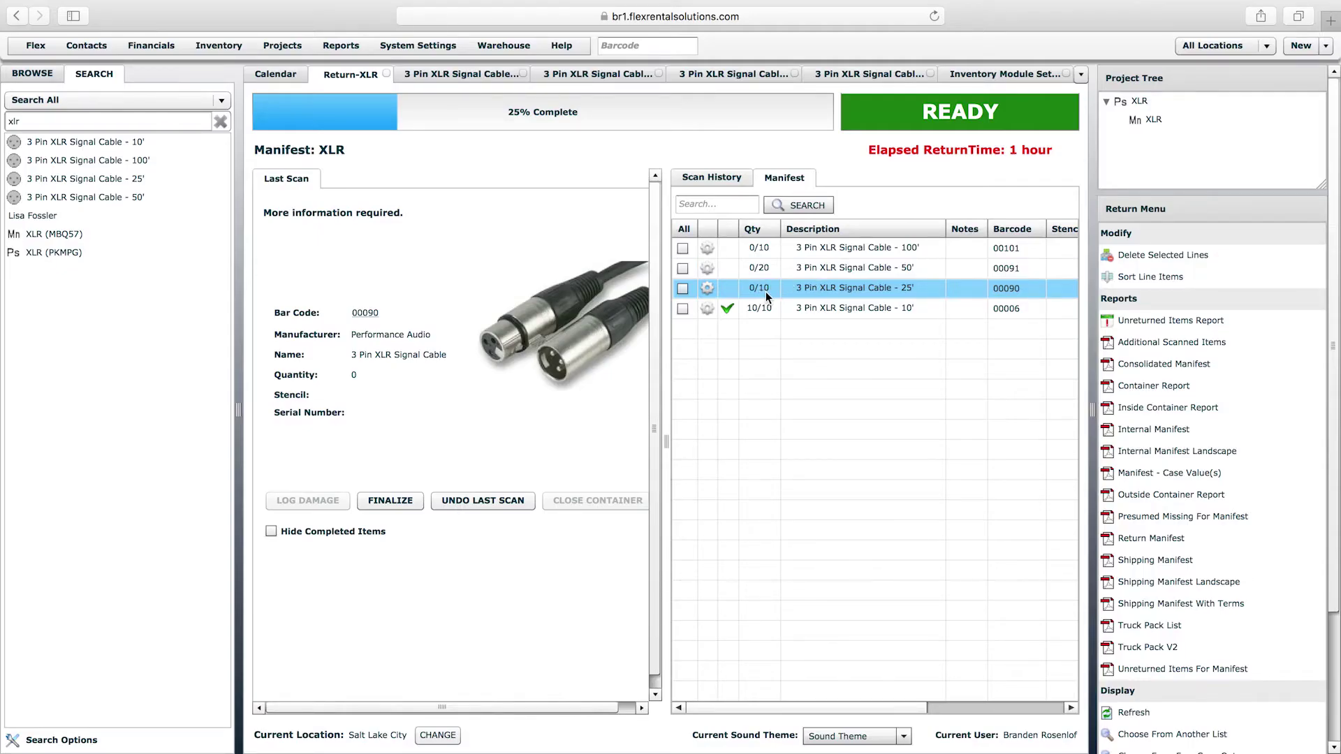
Try to return 15 of the 25' XLR cables on the manifest, and decline to exceed the allocated quantity.
left_click(587, 74)
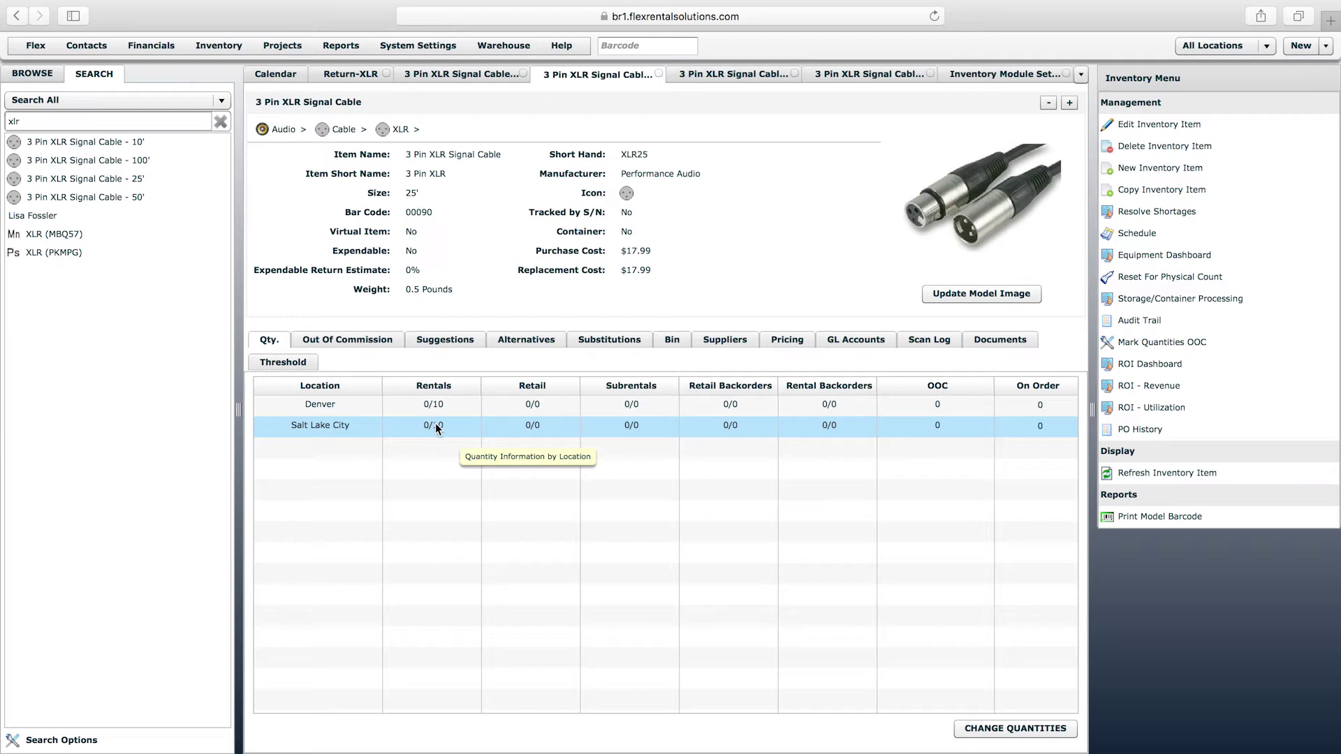
left_click(362, 77)
double_click(837, 281)
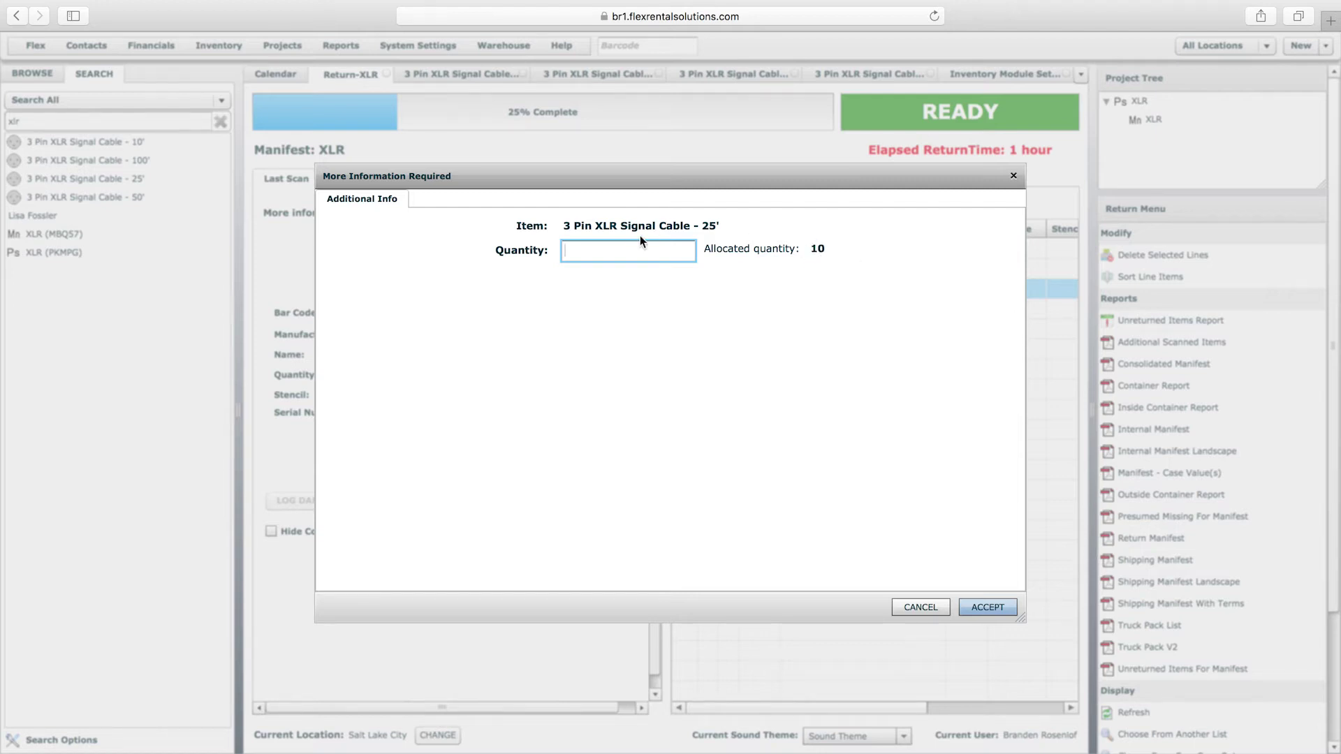
type("15")
left_click(984, 607)
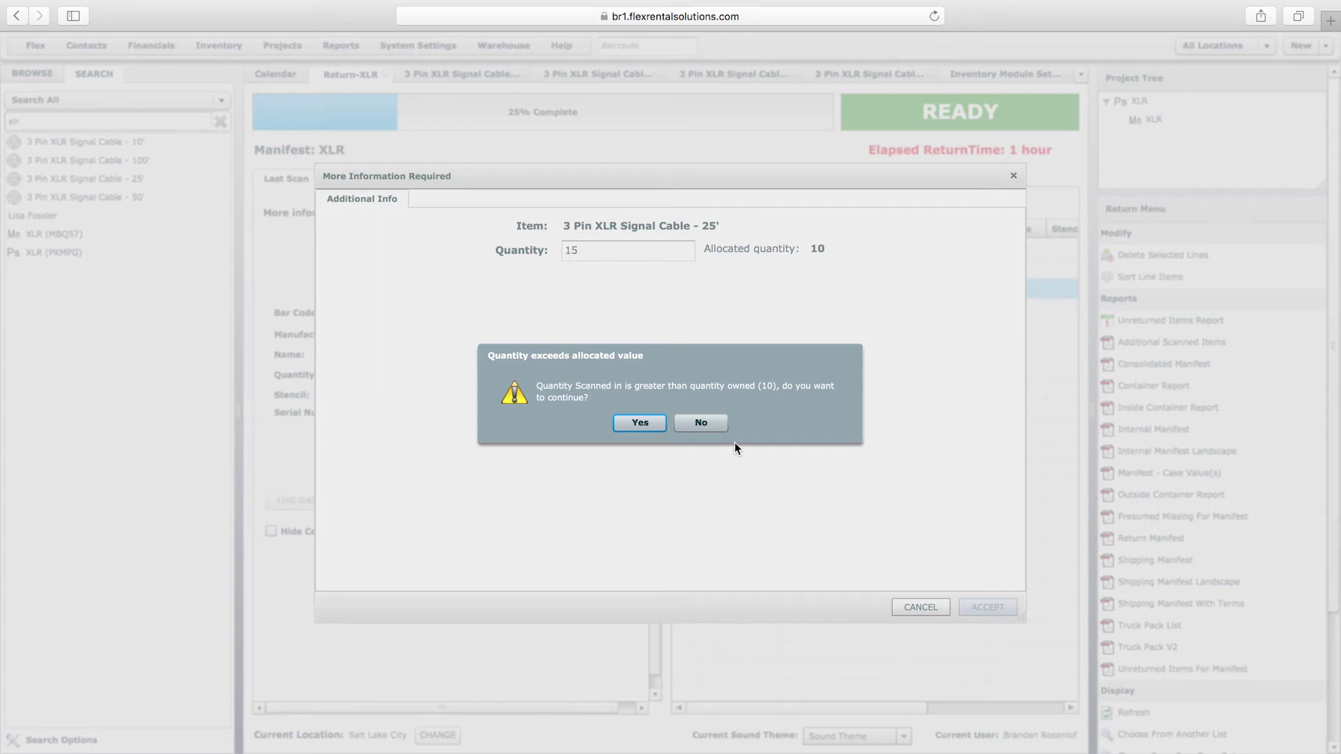
left_click(702, 428)
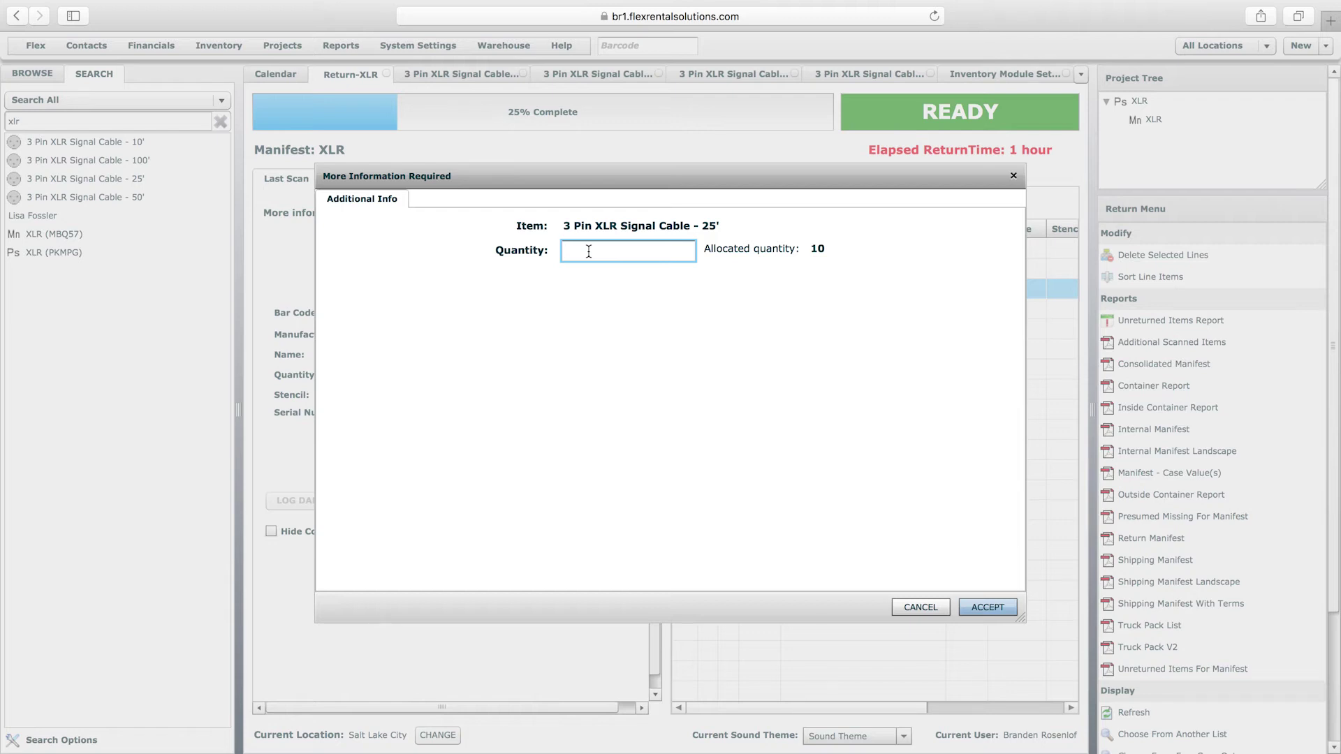
Try to return 100 of the 25' XLR cables instead, and decline to continue above the allocated quantity.
type("100")
left_click(995, 606)
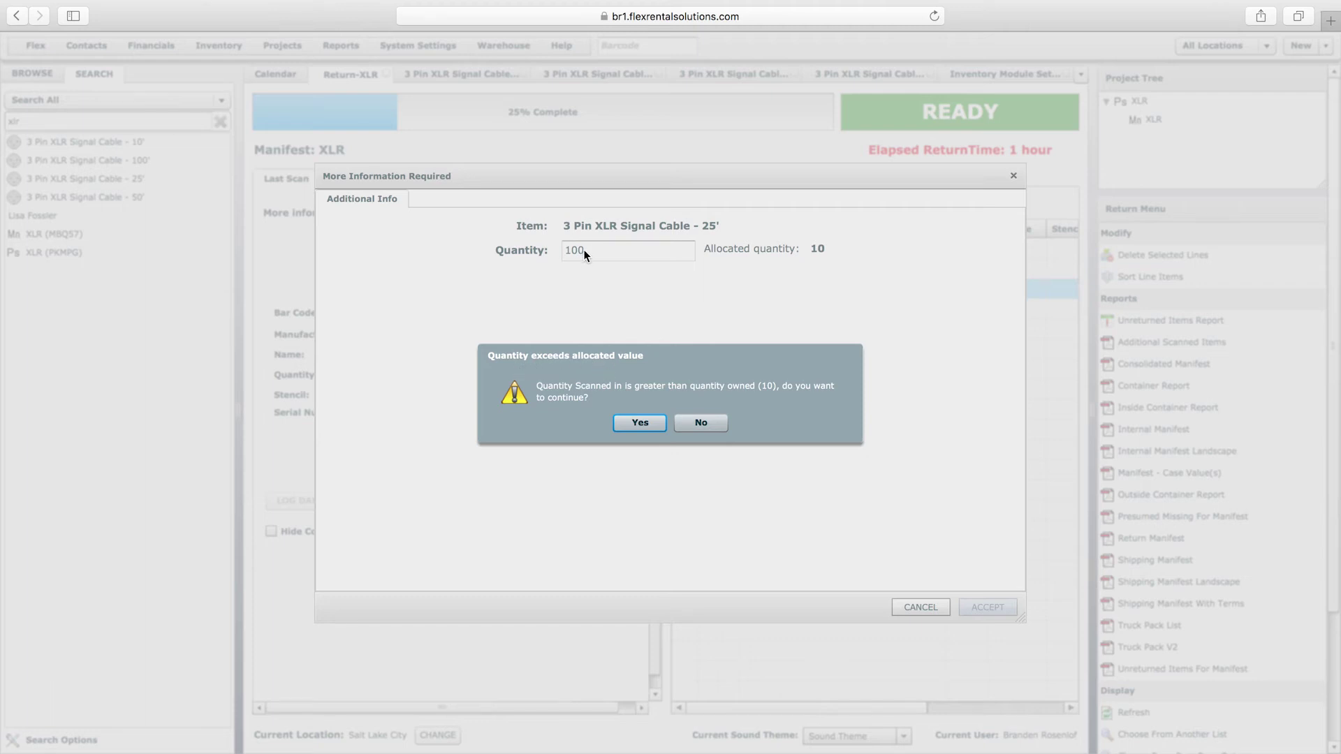
left_click(704, 424)
Return 15 of the 25' XLR cables on the manifest, and agree to exceed the allocated quantity.
type("15")
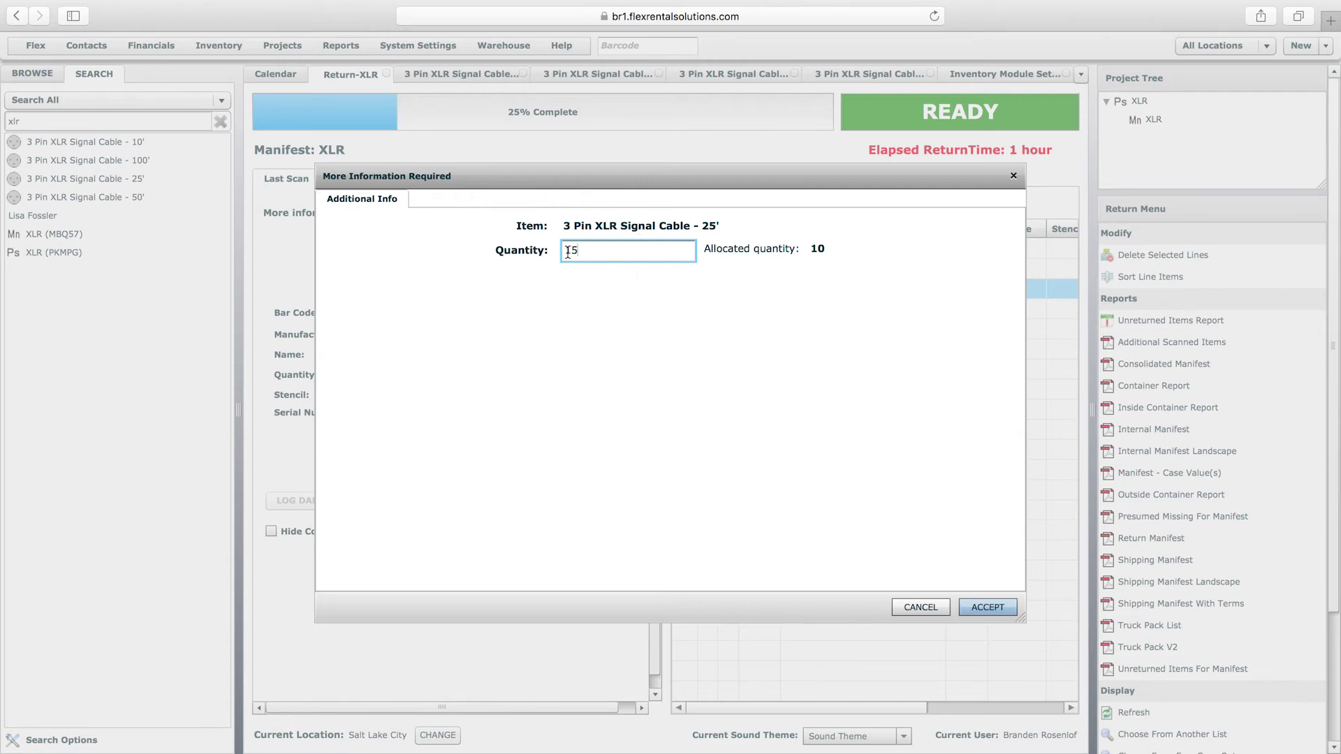
left_click(987, 607)
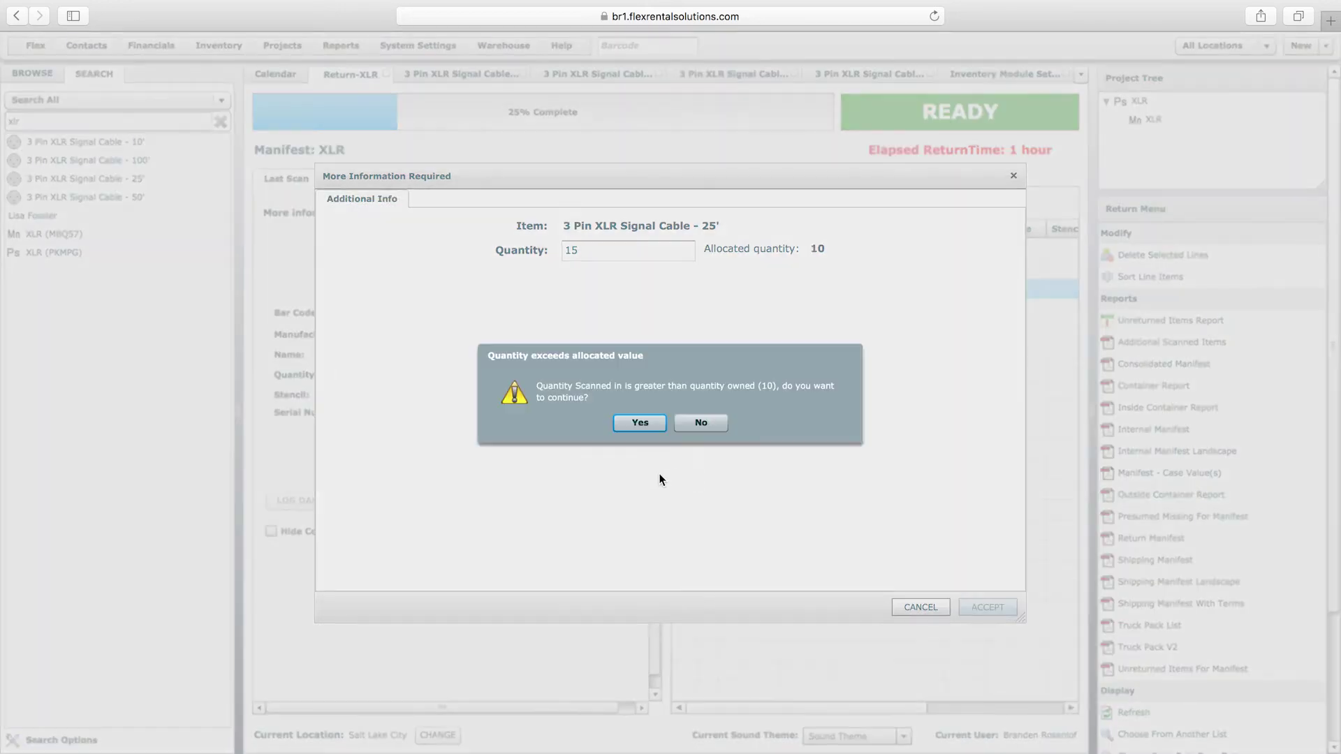
left_click(638, 423)
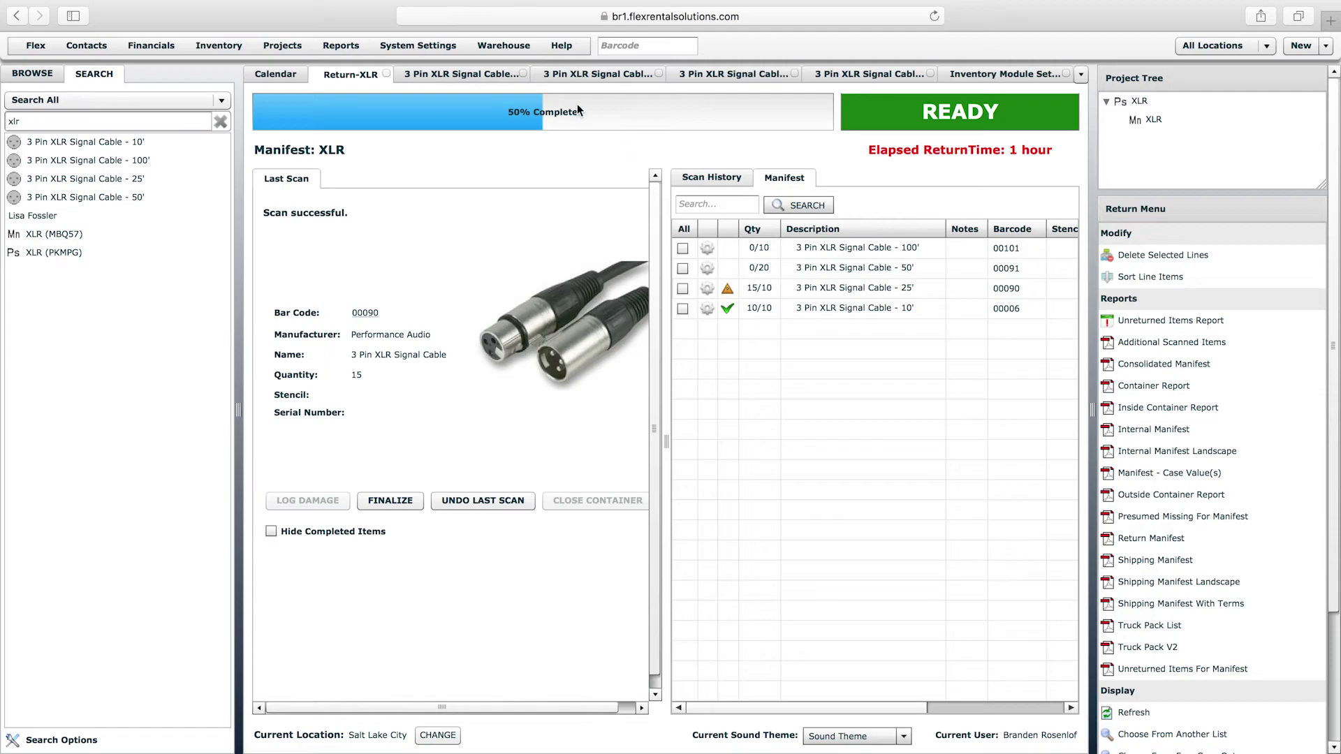
Check the refreshed location quantities of the 25' XLR cable.
left_click(573, 75)
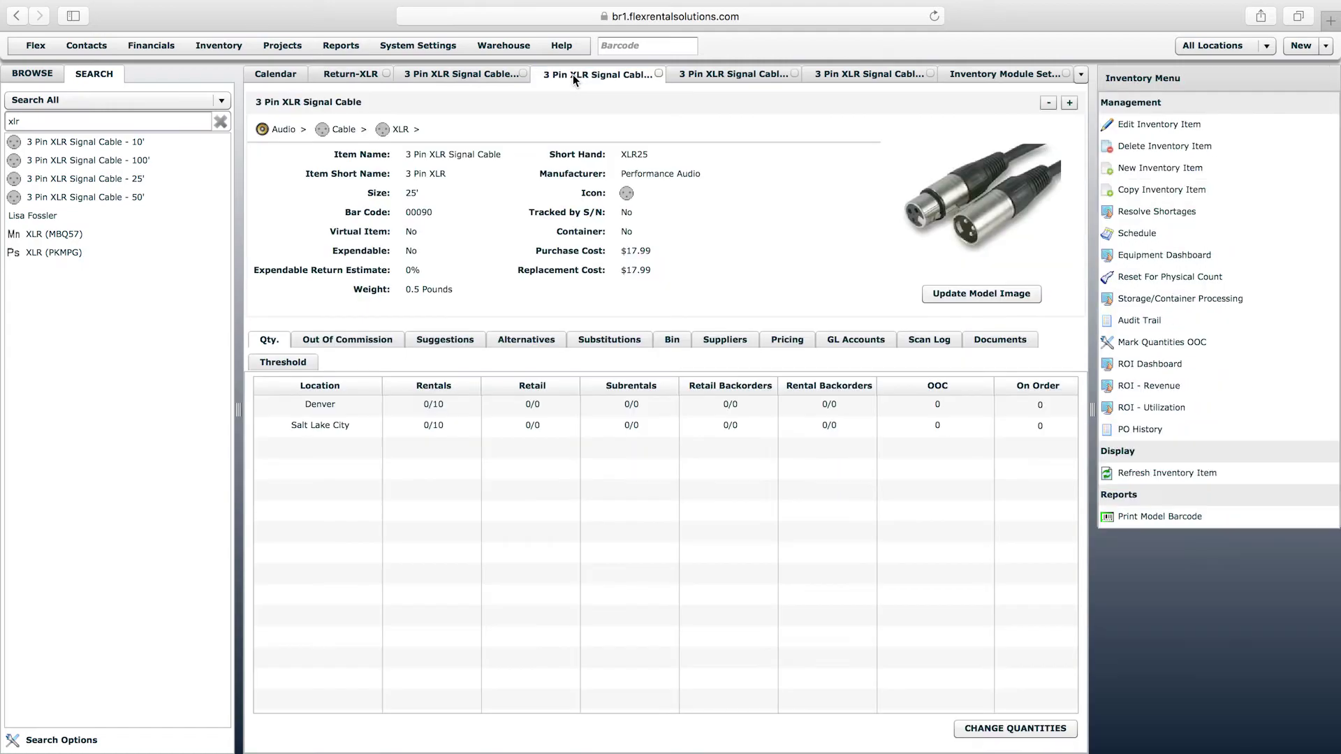
left_click(332, 337)
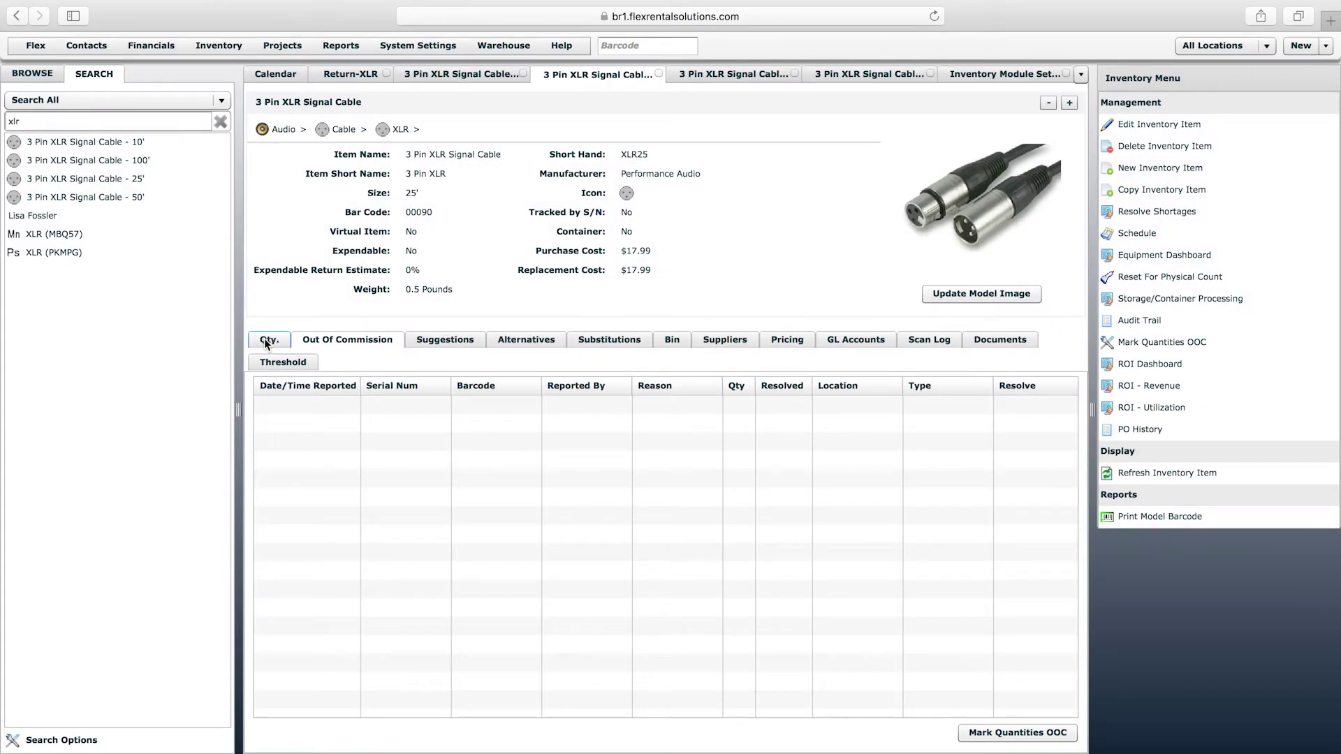
left_click(264, 338)
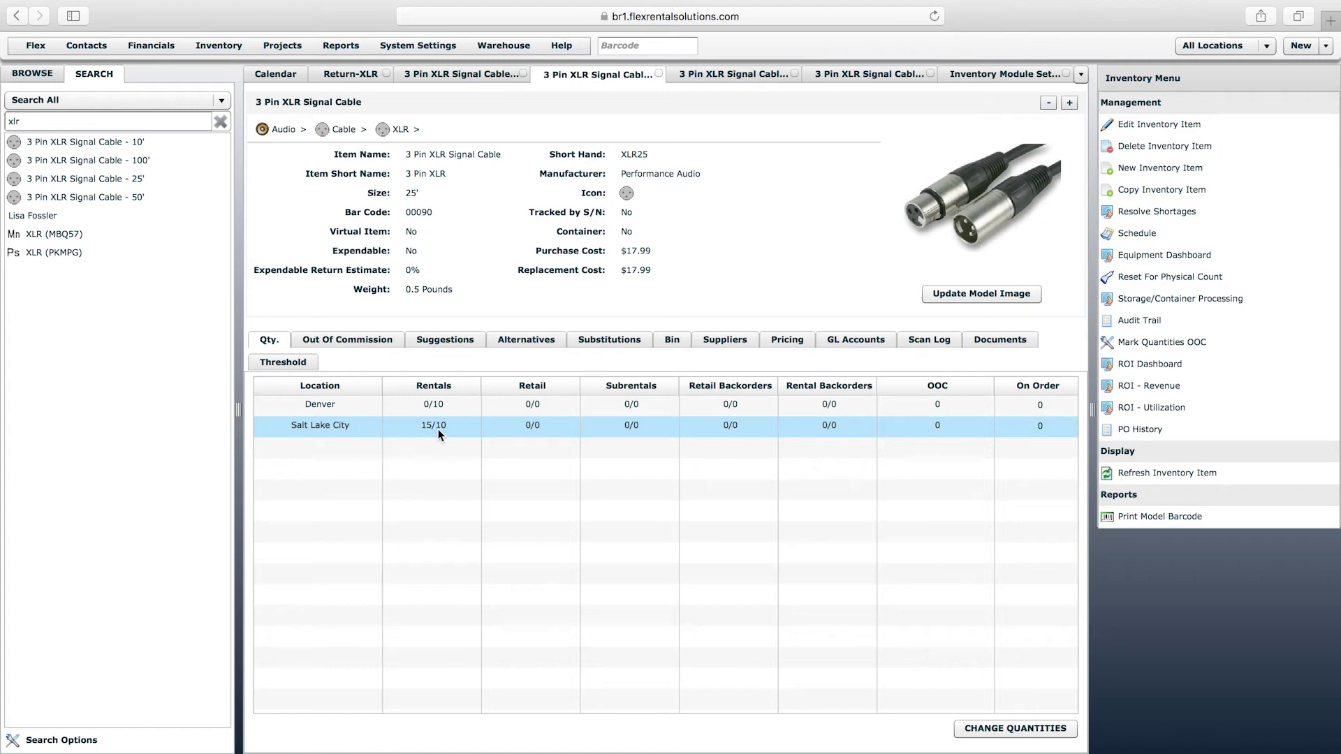
Set the 25' XLR cable's allocated rental quantity for Salt Lake City to 15 and save the update.
left_click(1021, 729)
left_click(462, 448)
type("15")
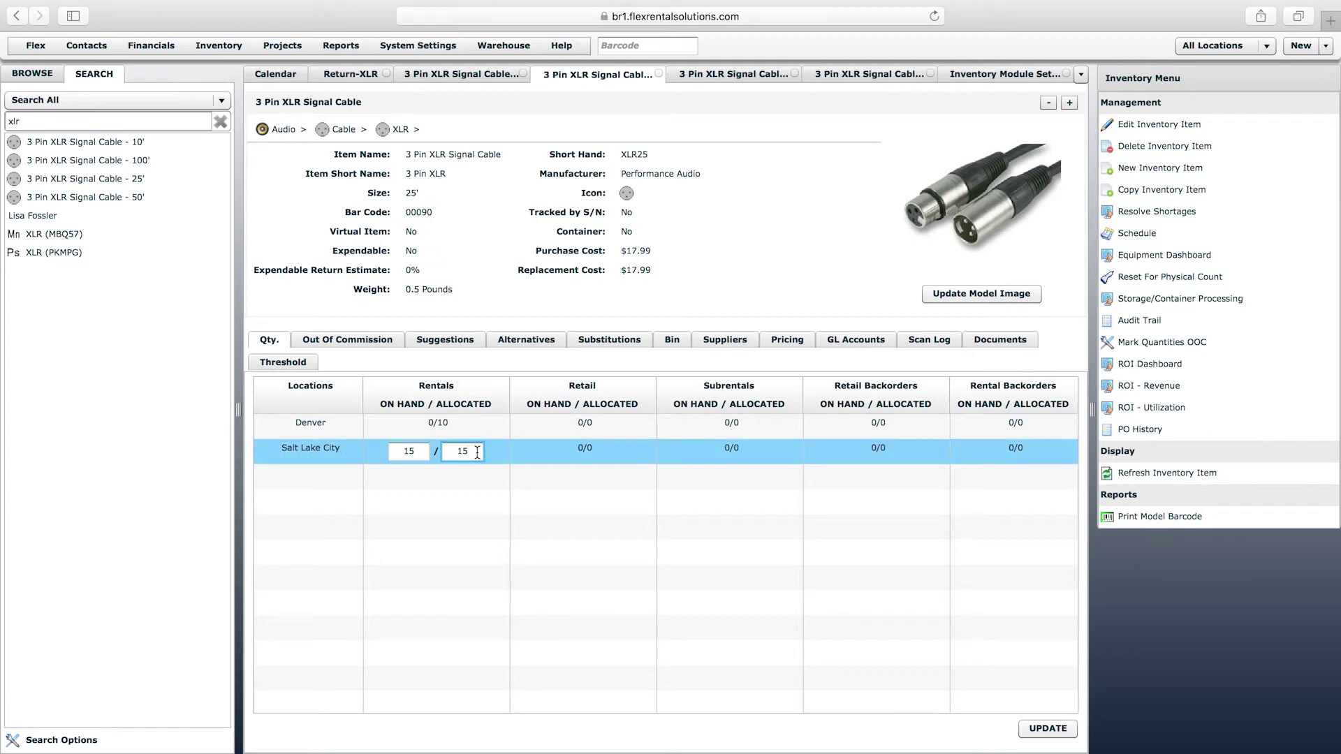
left_click(1045, 732)
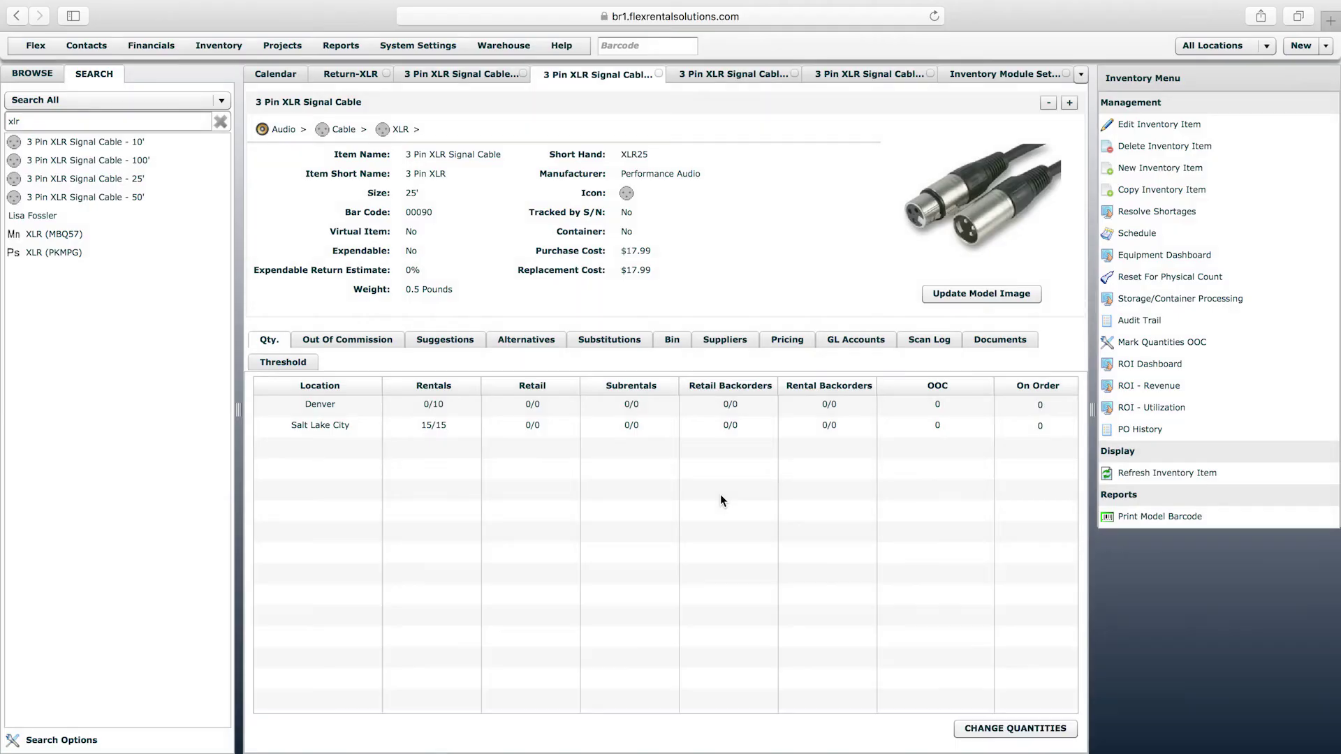
Return 20 of the 50' XLR cables on the XLR return manifest.
left_click(338, 73)
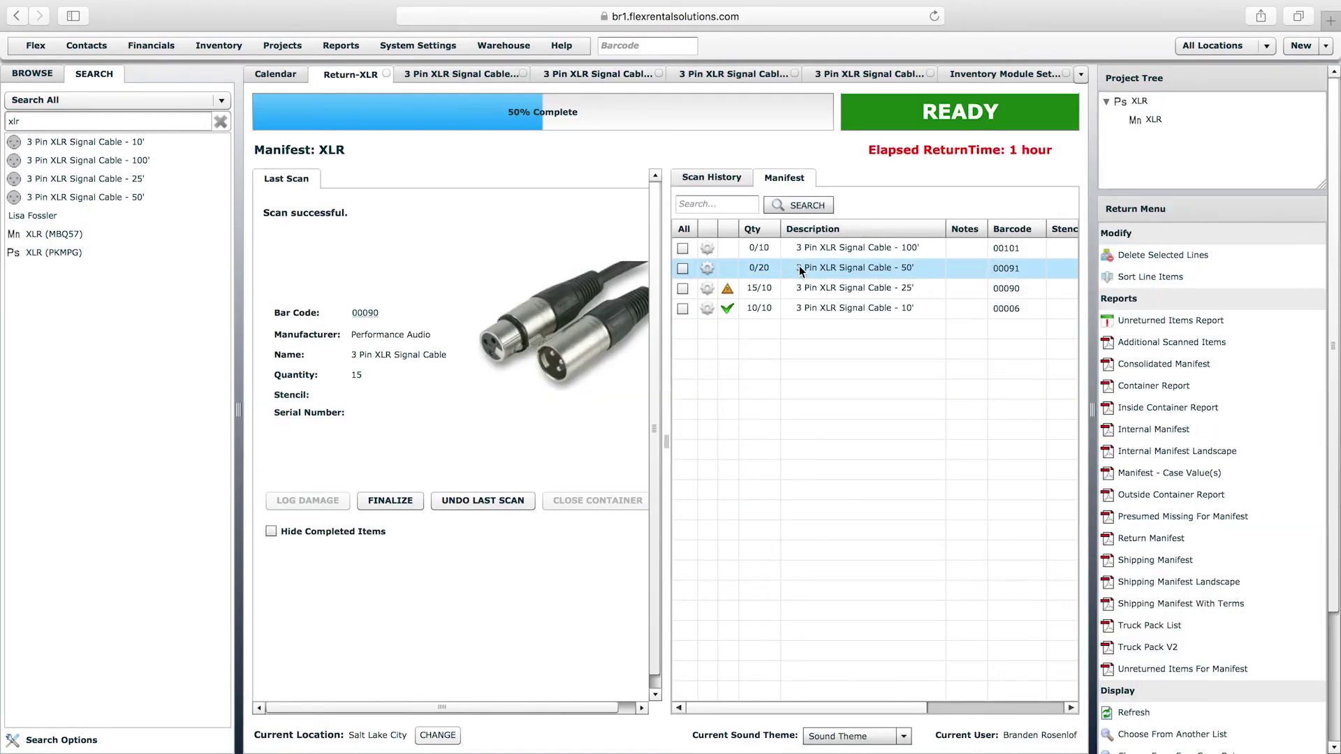
double_click(821, 272)
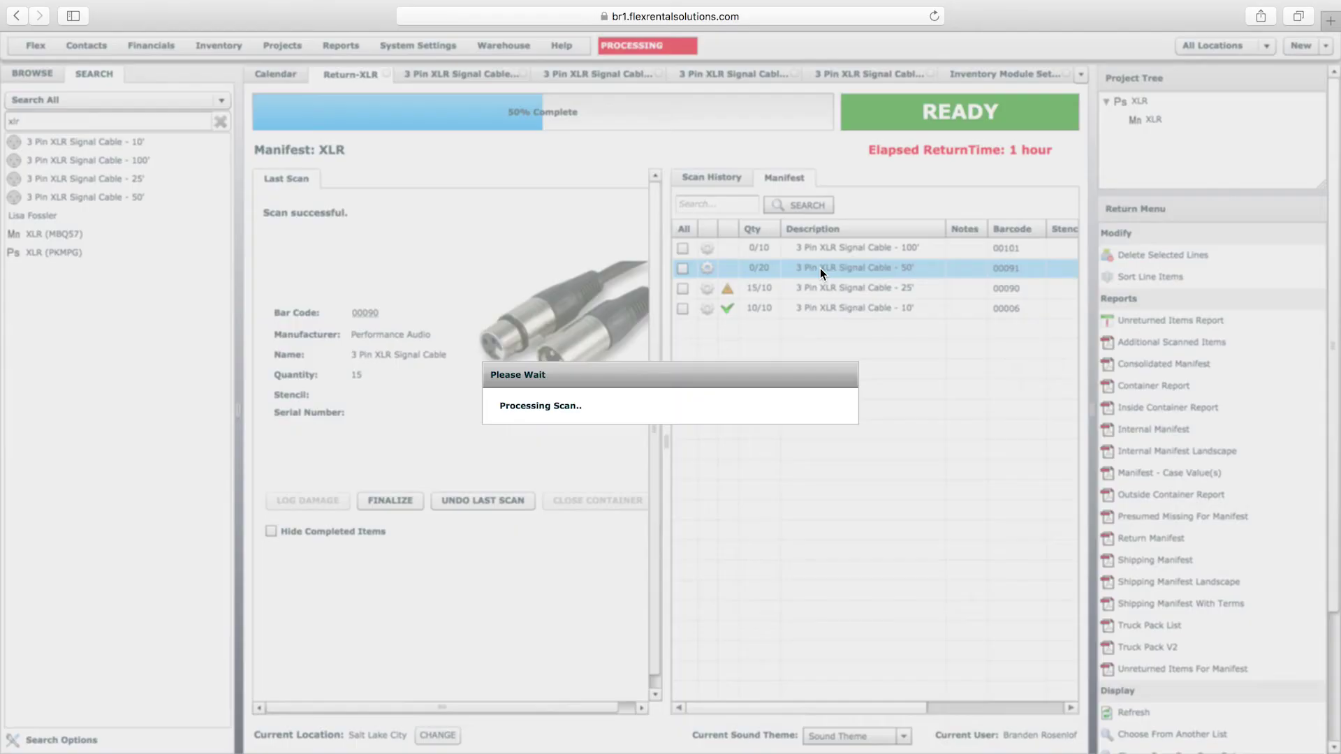
type("20")
key("Return")
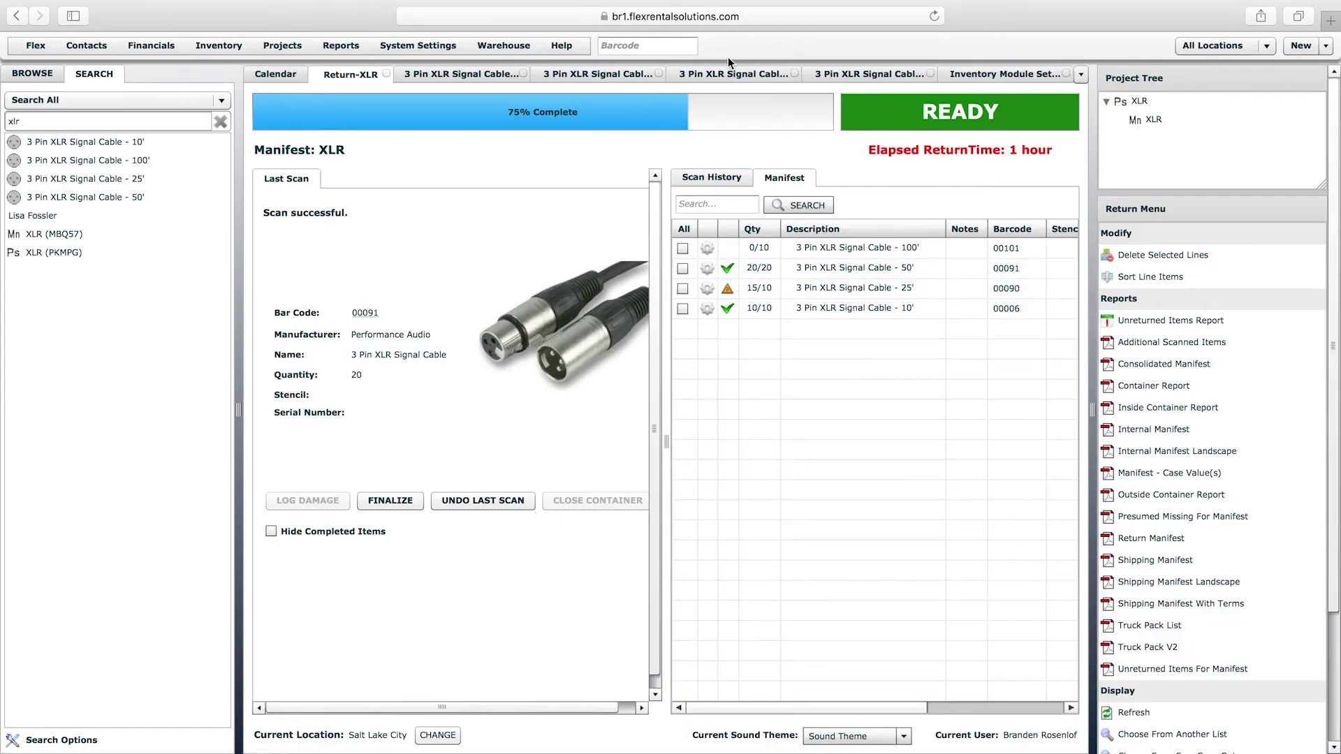
Check the location quantities of the 50' and 100' XLR cables, and go back to the return manifest.
left_click(733, 74)
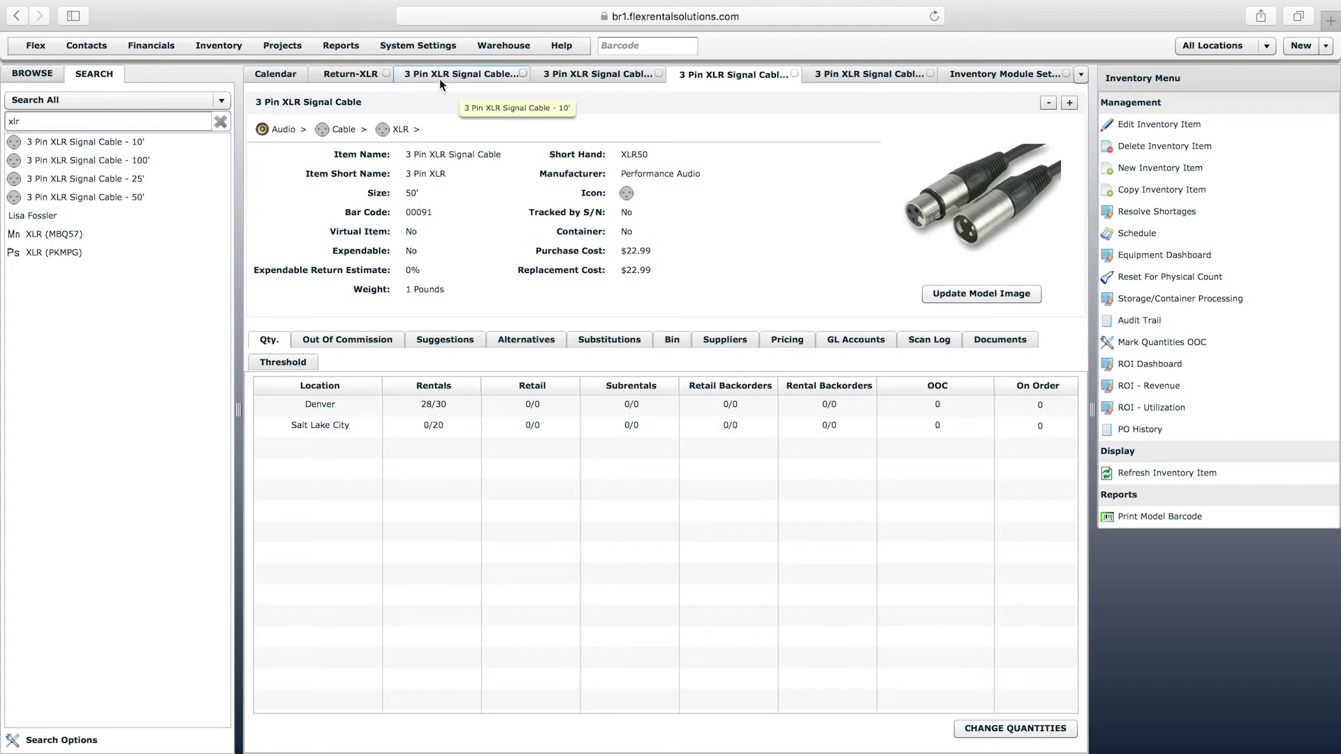
left_click(869, 74)
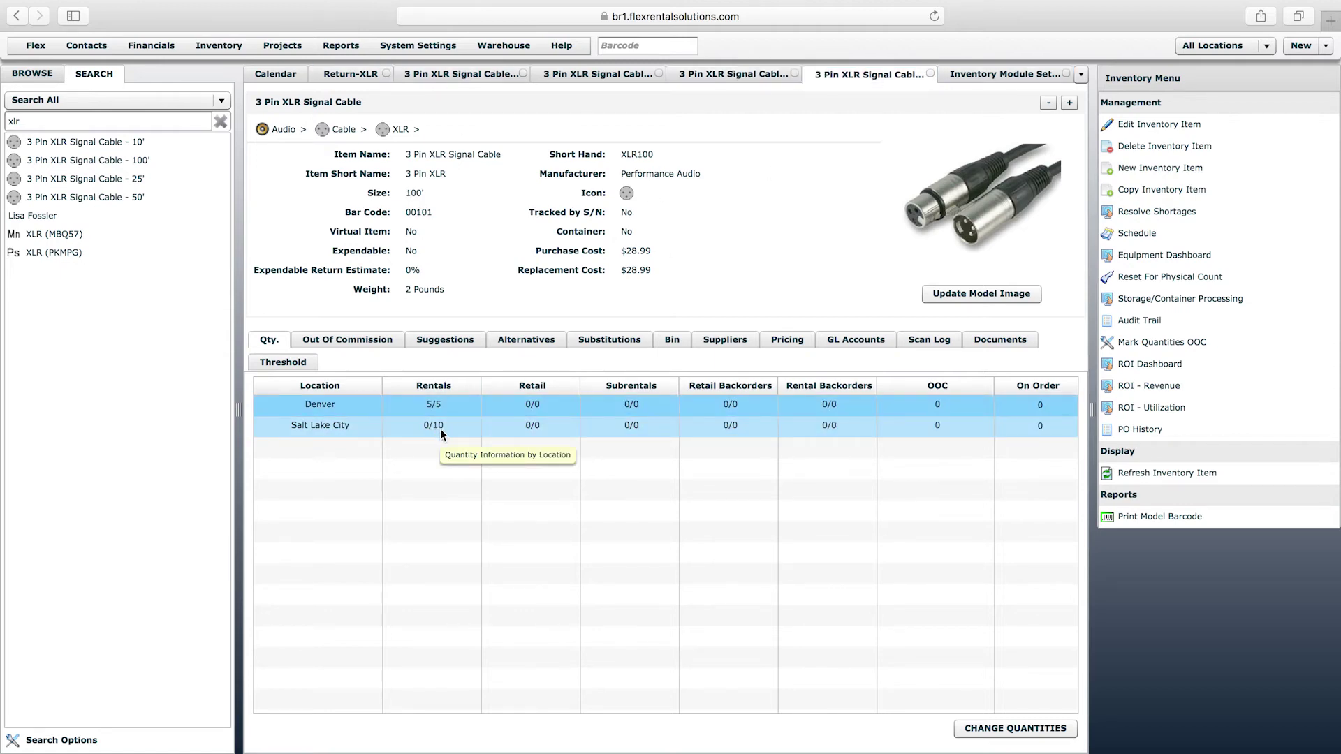
left_click(350, 74)
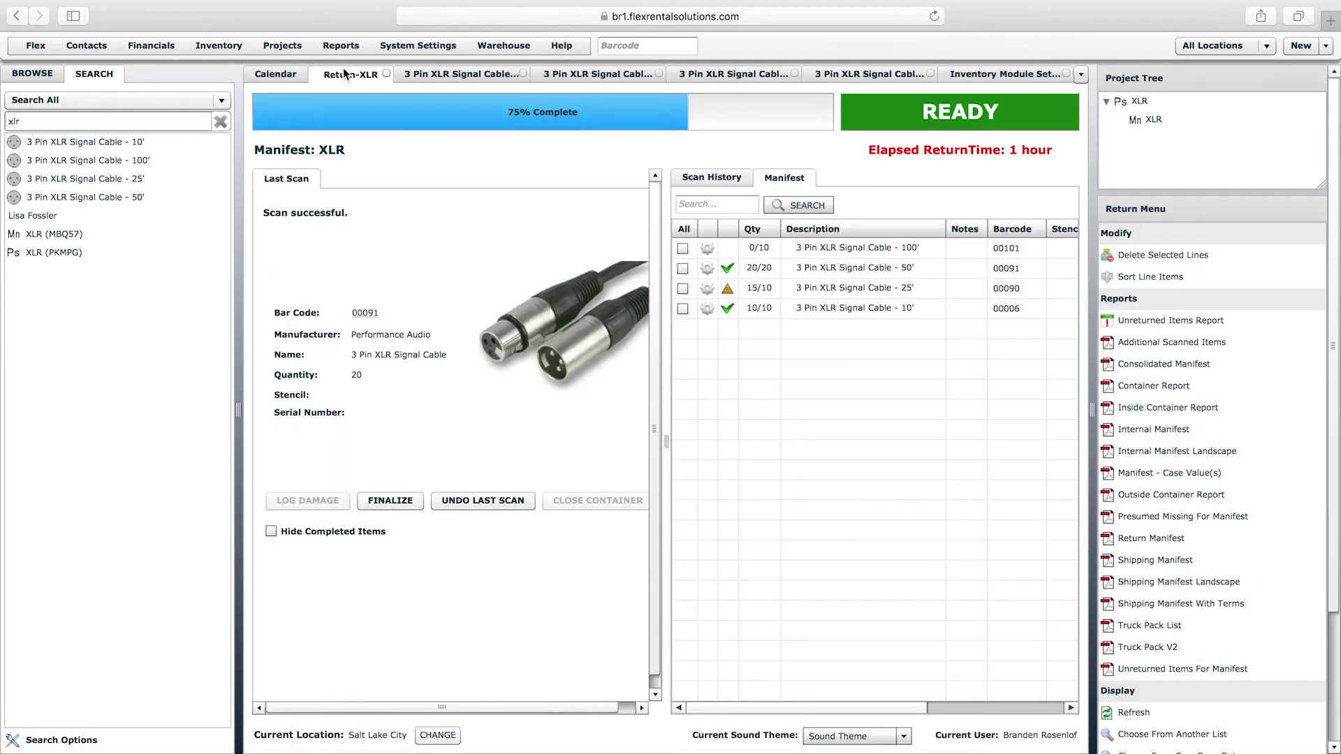
Return 20 of the 100' XLR cables, agreeing to exceed the allocated quantity, and finalize the XLR return.
double_click(838, 248)
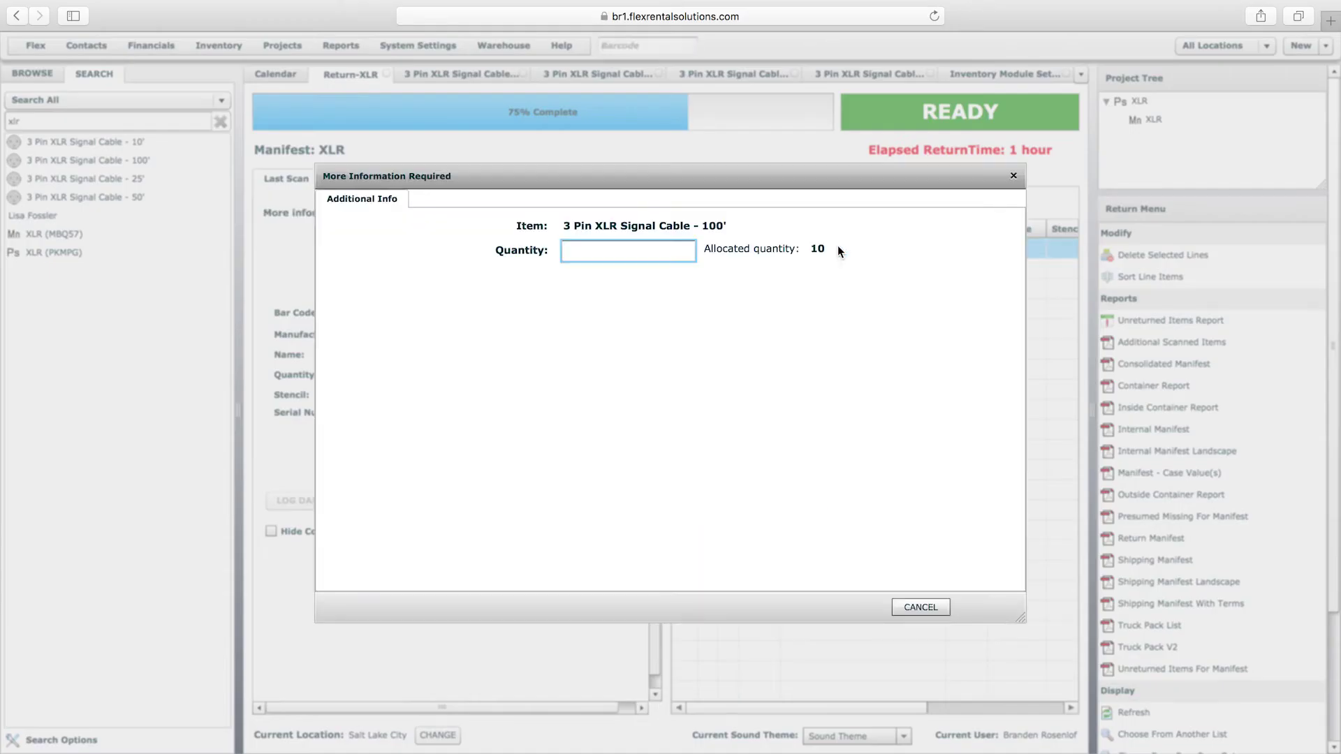
type("20")
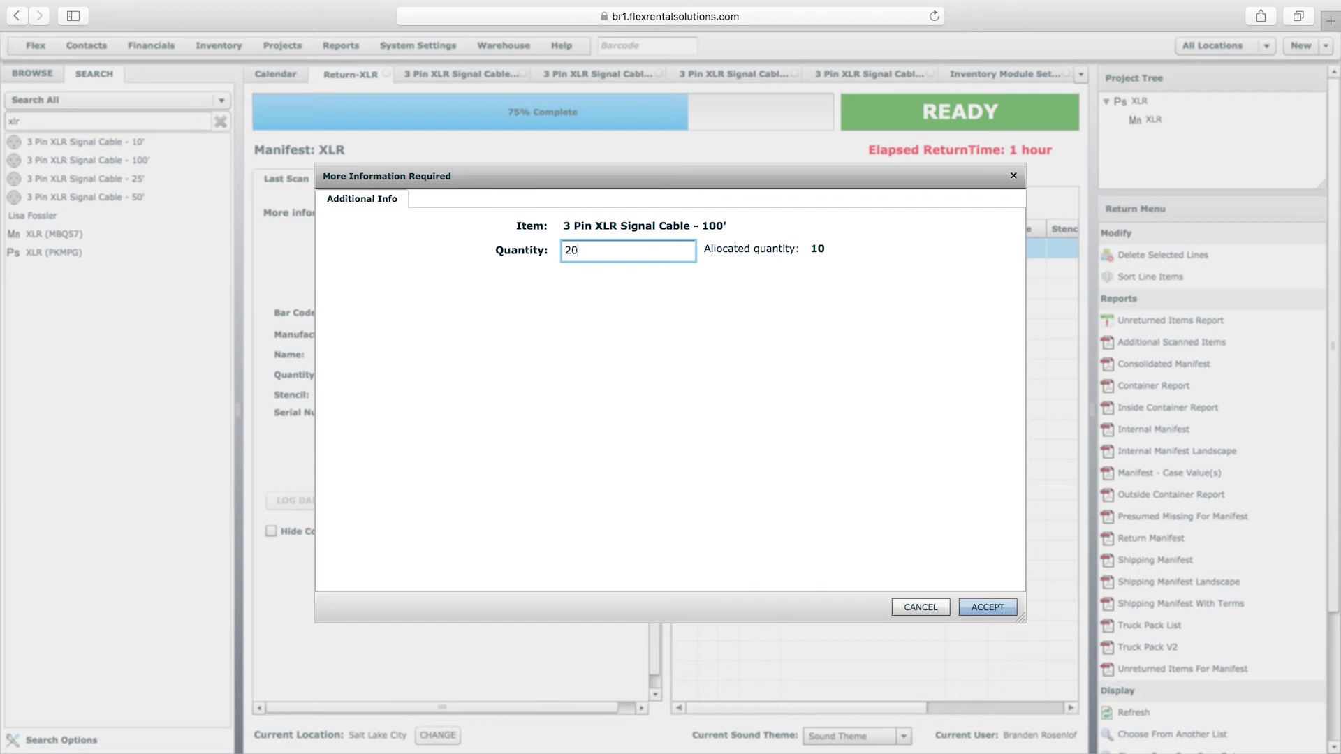
left_click(1006, 611)
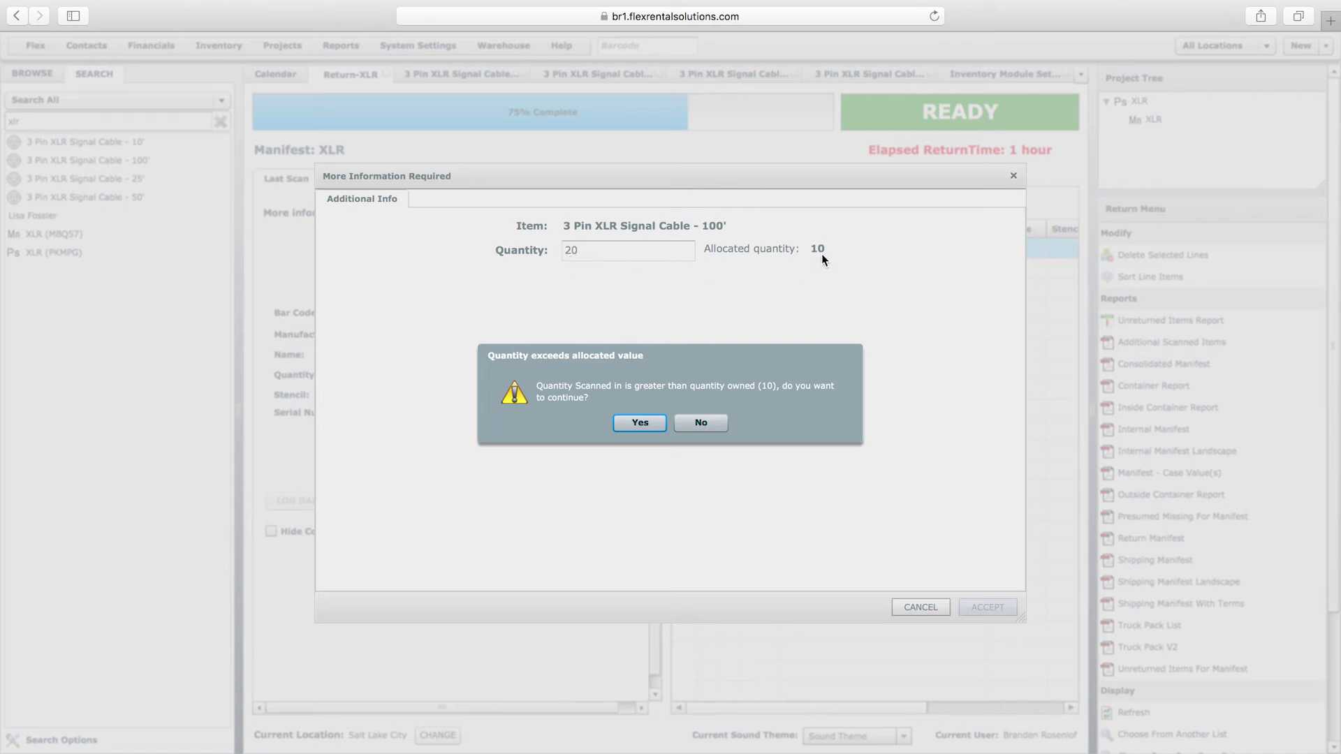
left_click(640, 423)
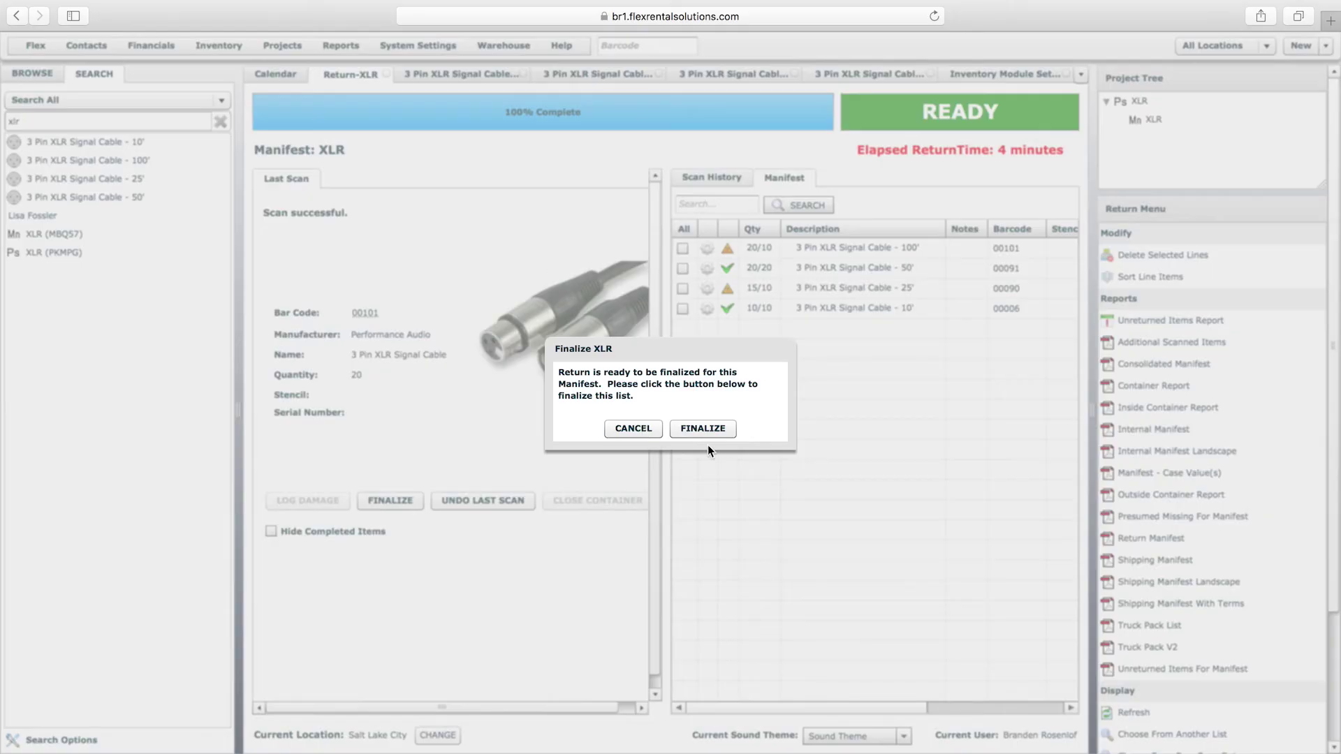
left_click(688, 429)
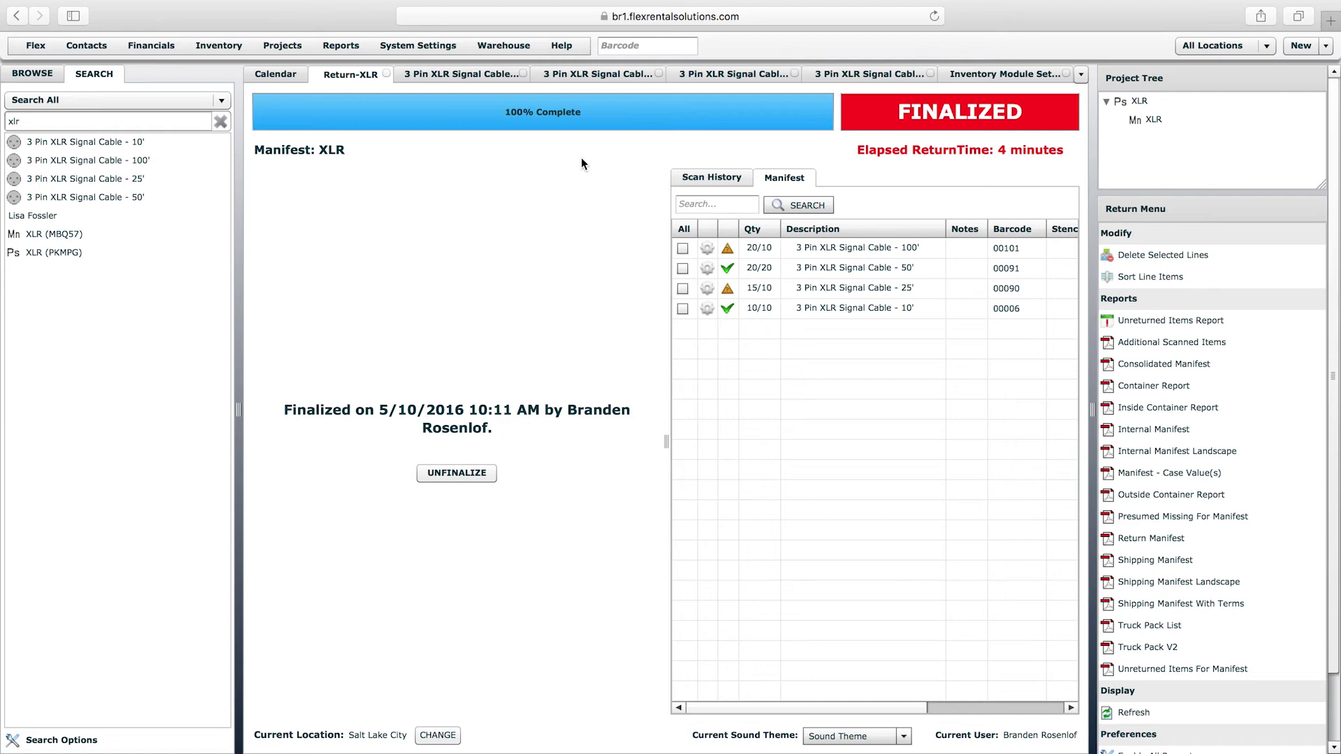
List all transfer manifests for receiving and open the UT TO DEN transfer manifest.
left_click(1291, 45)
left_click(525, 47)
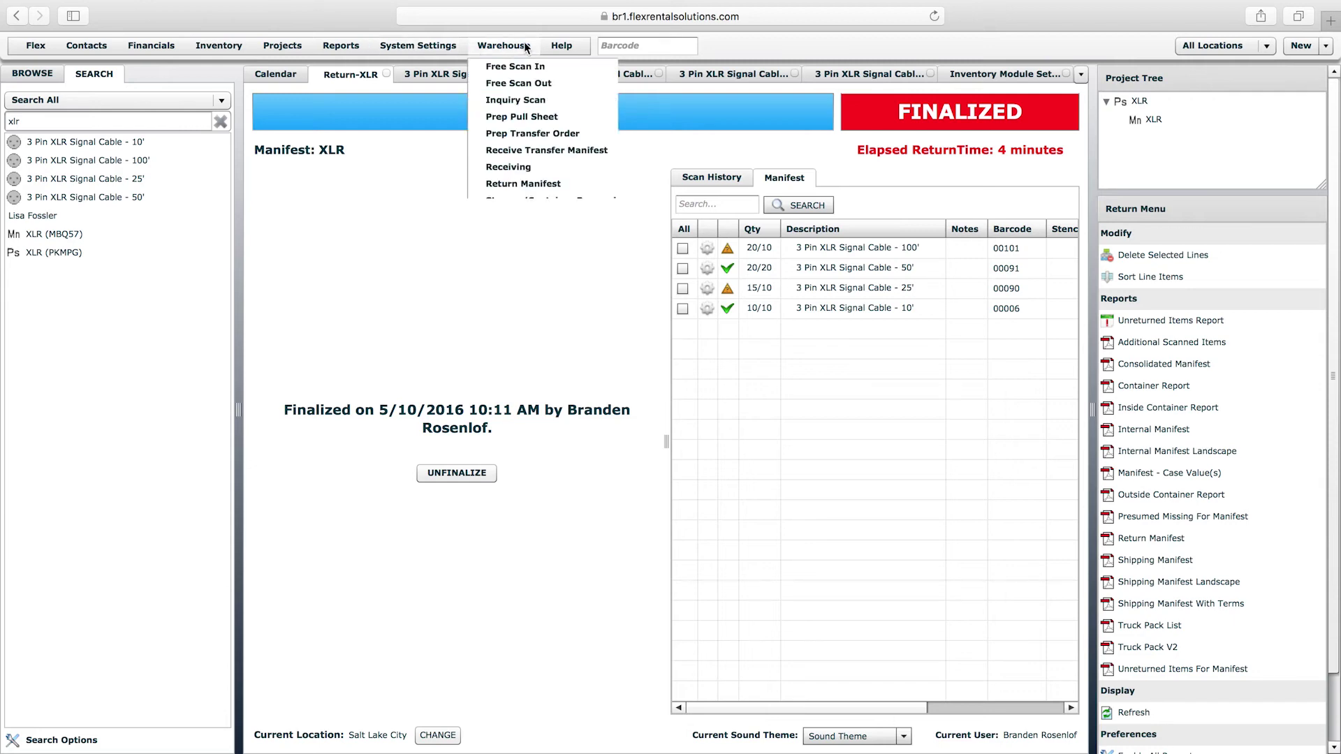
left_click(530, 150)
left_click(399, 99)
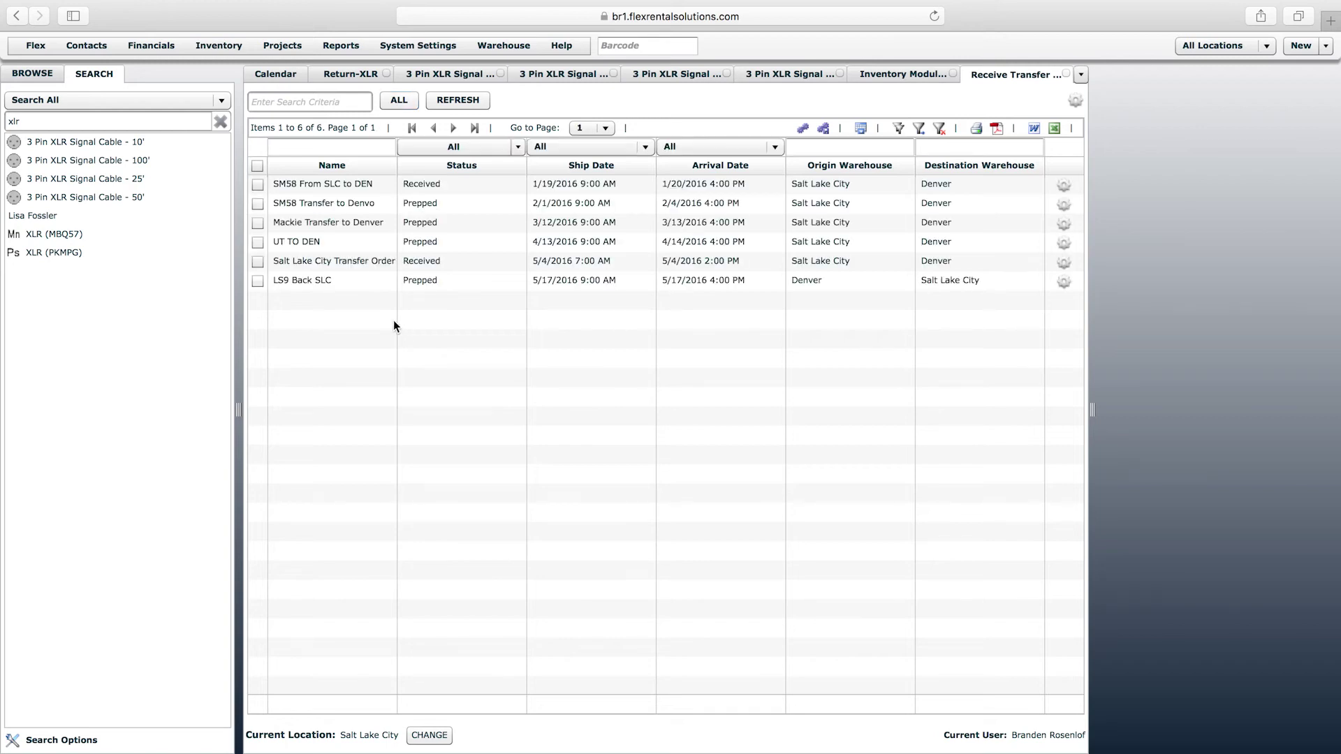
double_click(308, 243)
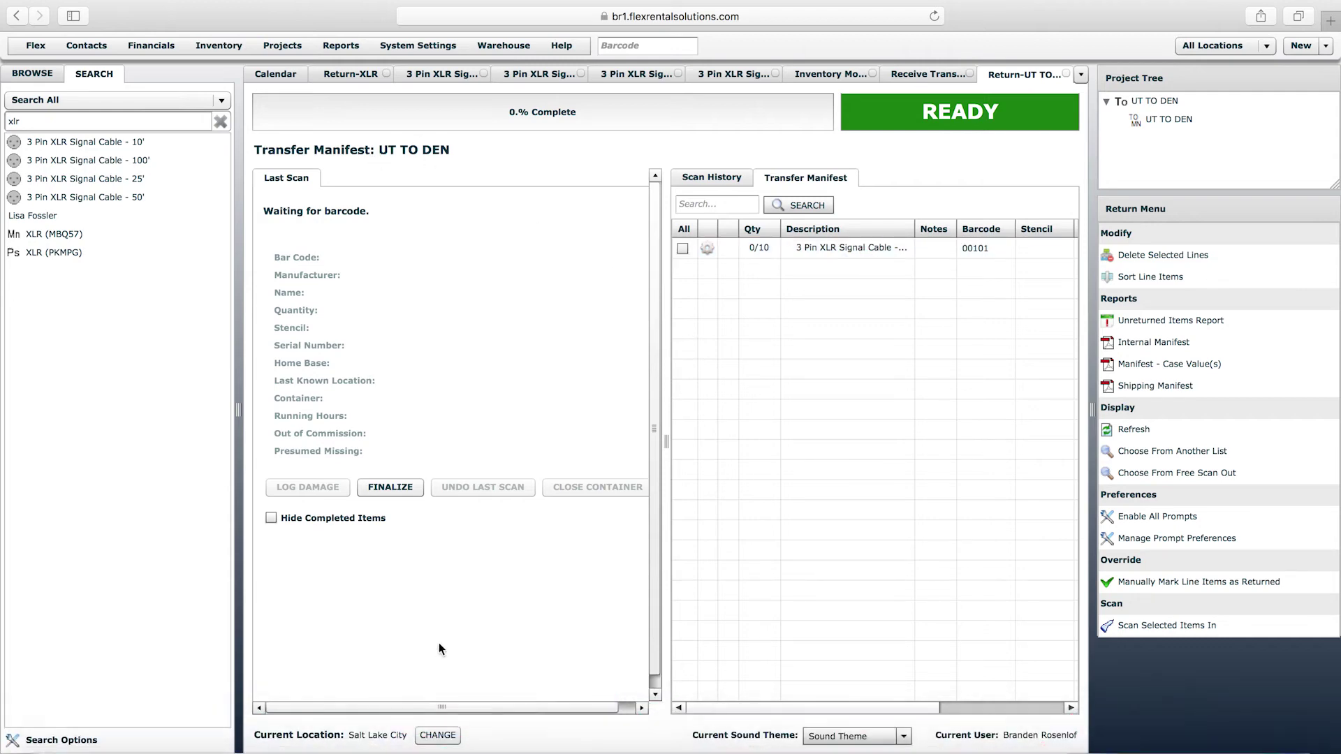
Change the current scan location to the Denver warehouse.
left_click(438, 737)
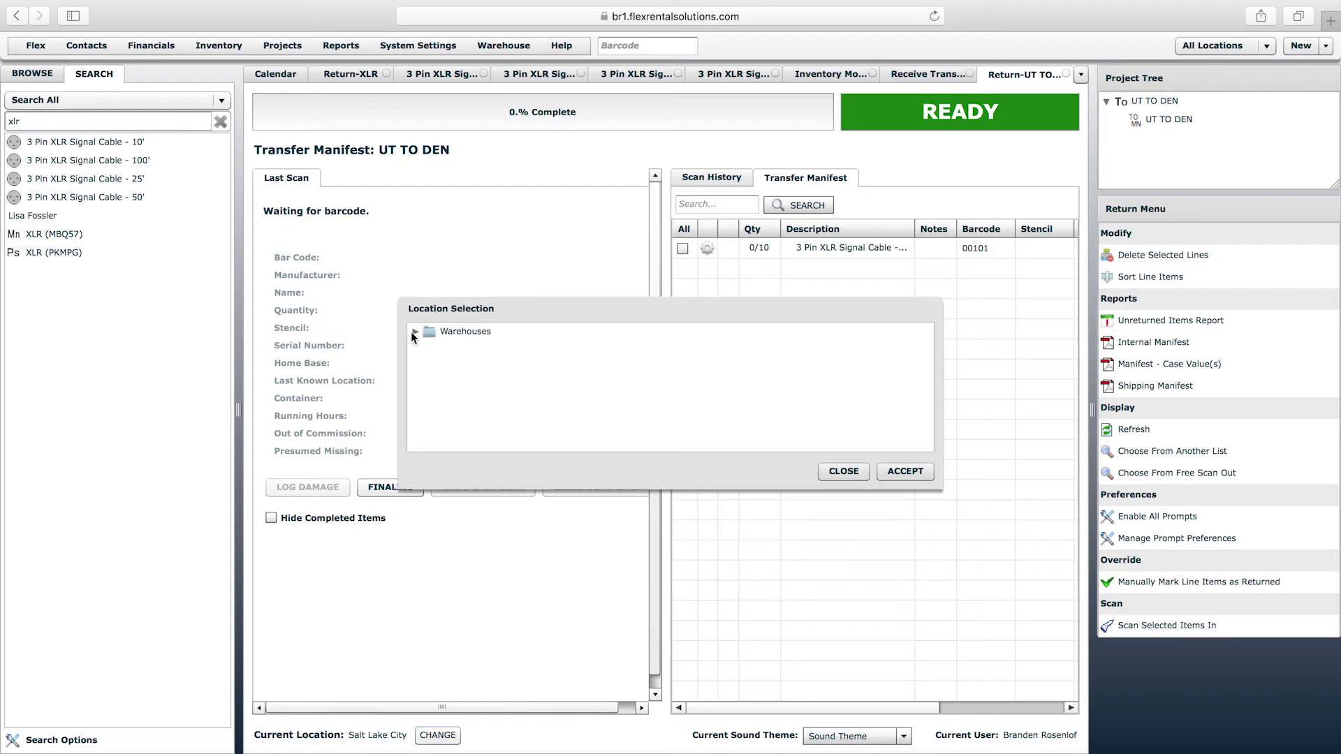
left_click(421, 333)
left_click(413, 333)
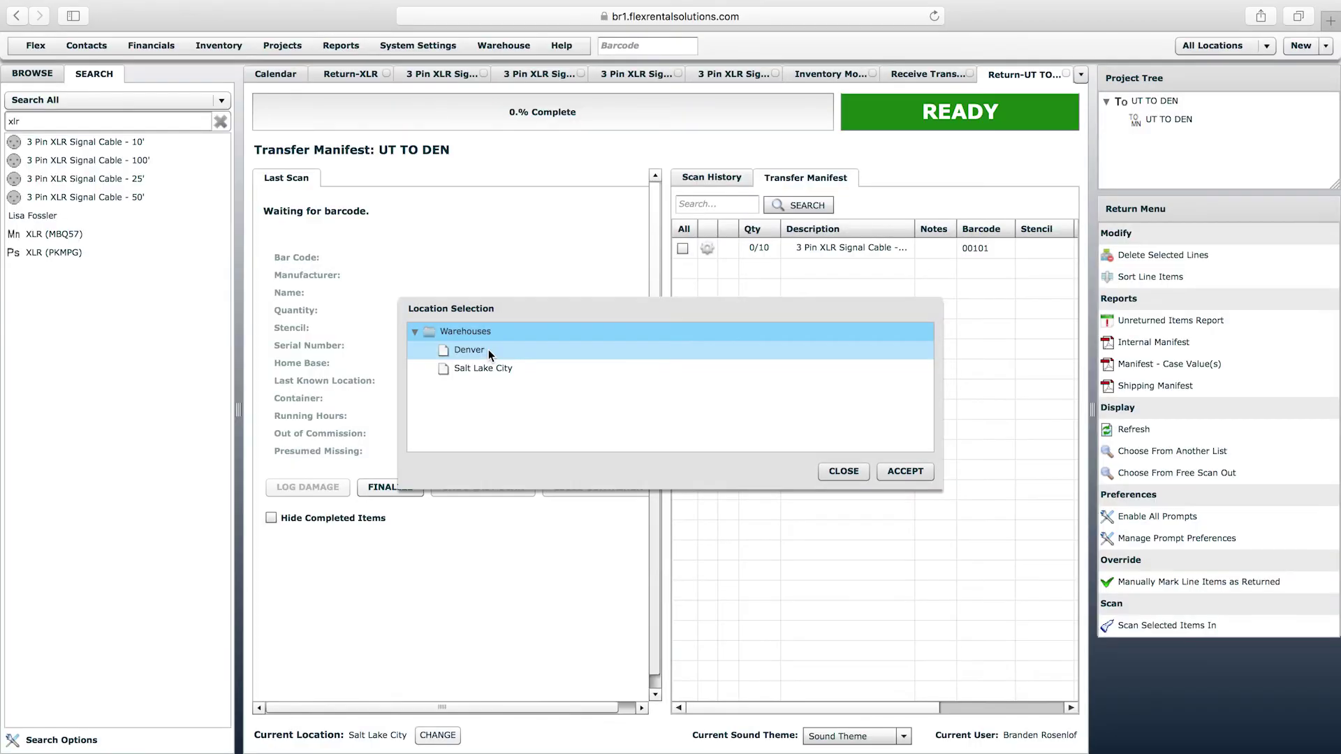
double_click(488, 350)
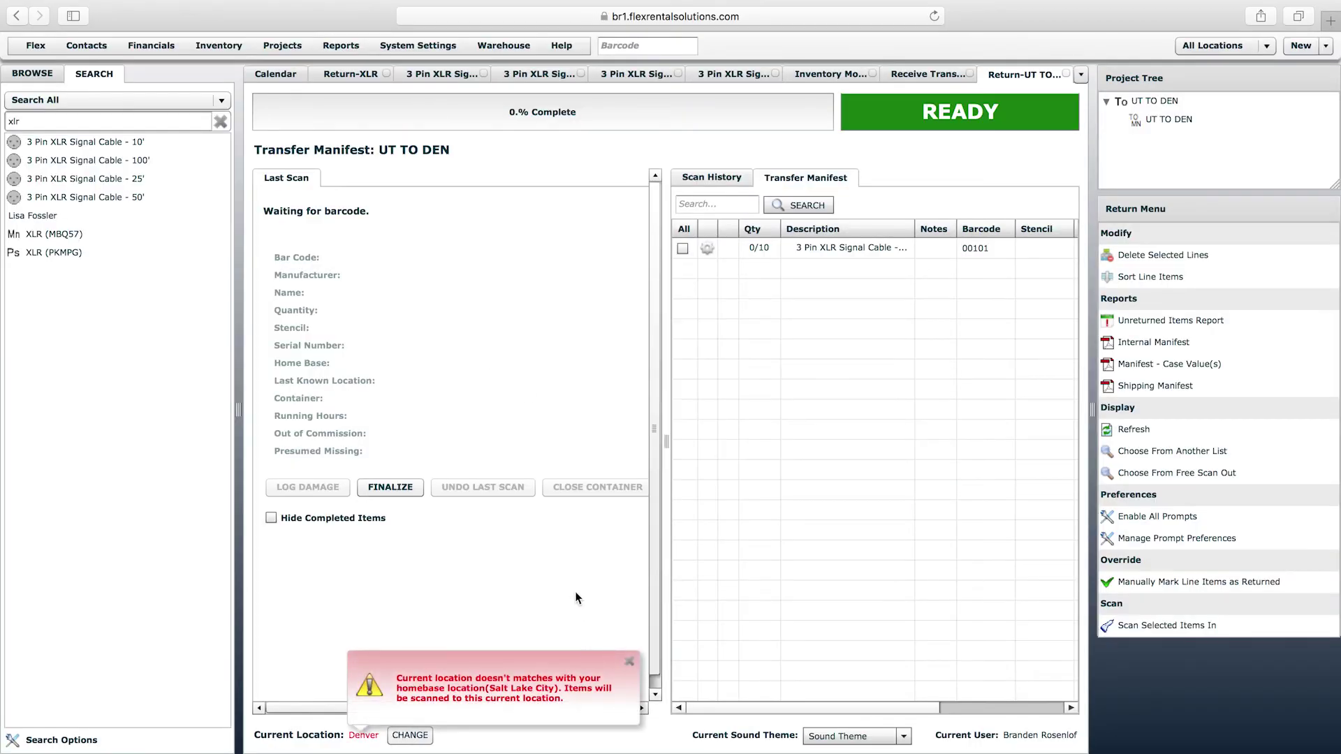
Check the 100' XLR cable's Denver quantities, and go back to the UT TO DEN transfer manifest.
left_click(723, 74)
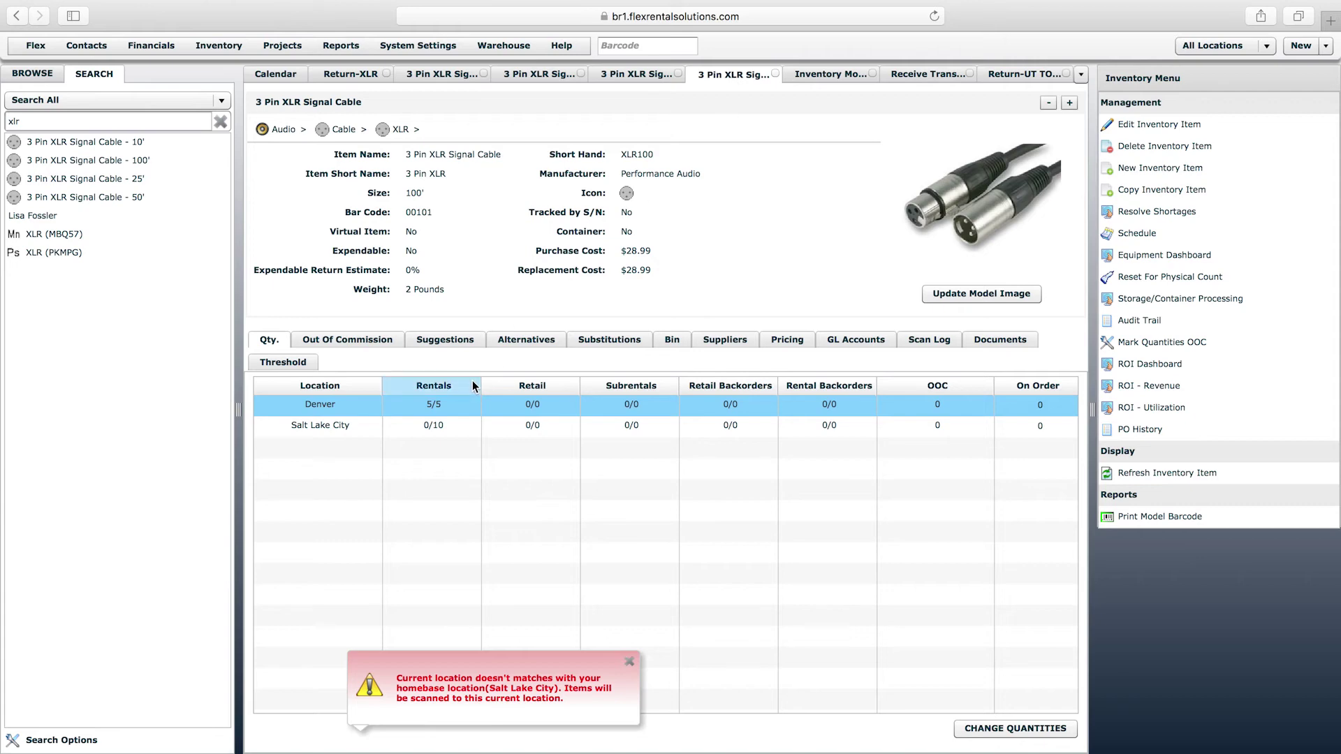
left_click(439, 410)
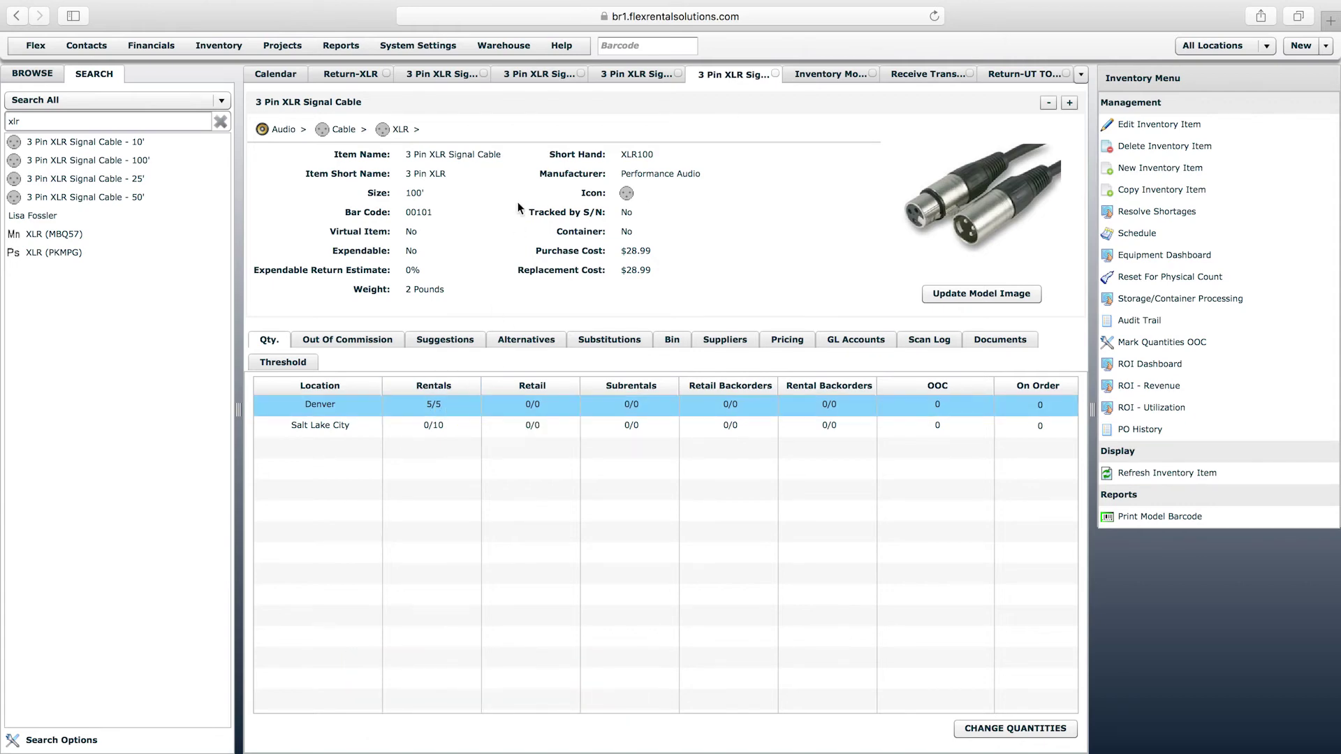
left_click(1025, 74)
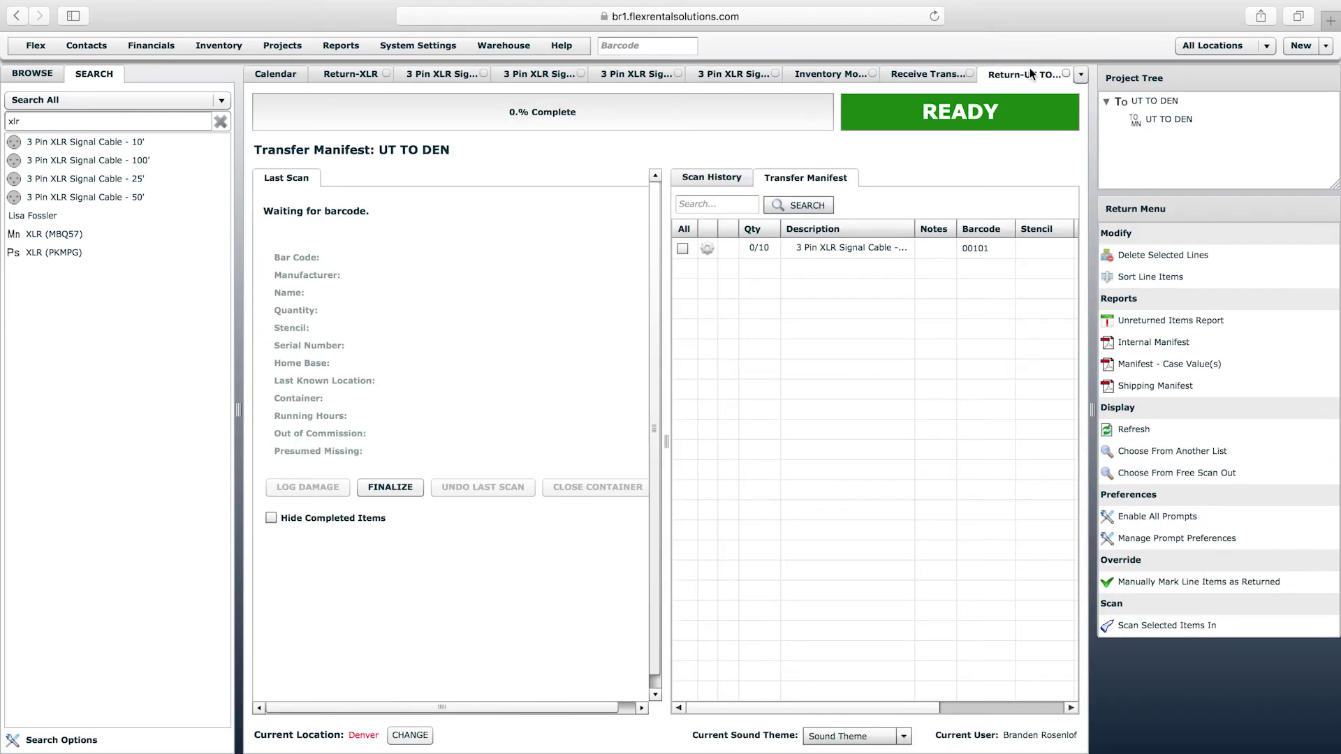
Receive 10 of the 100' XLR cables on the UT TO DEN manifest, agreeing to exceed the allocated quantity, without finalizing it.
double_click(787, 250)
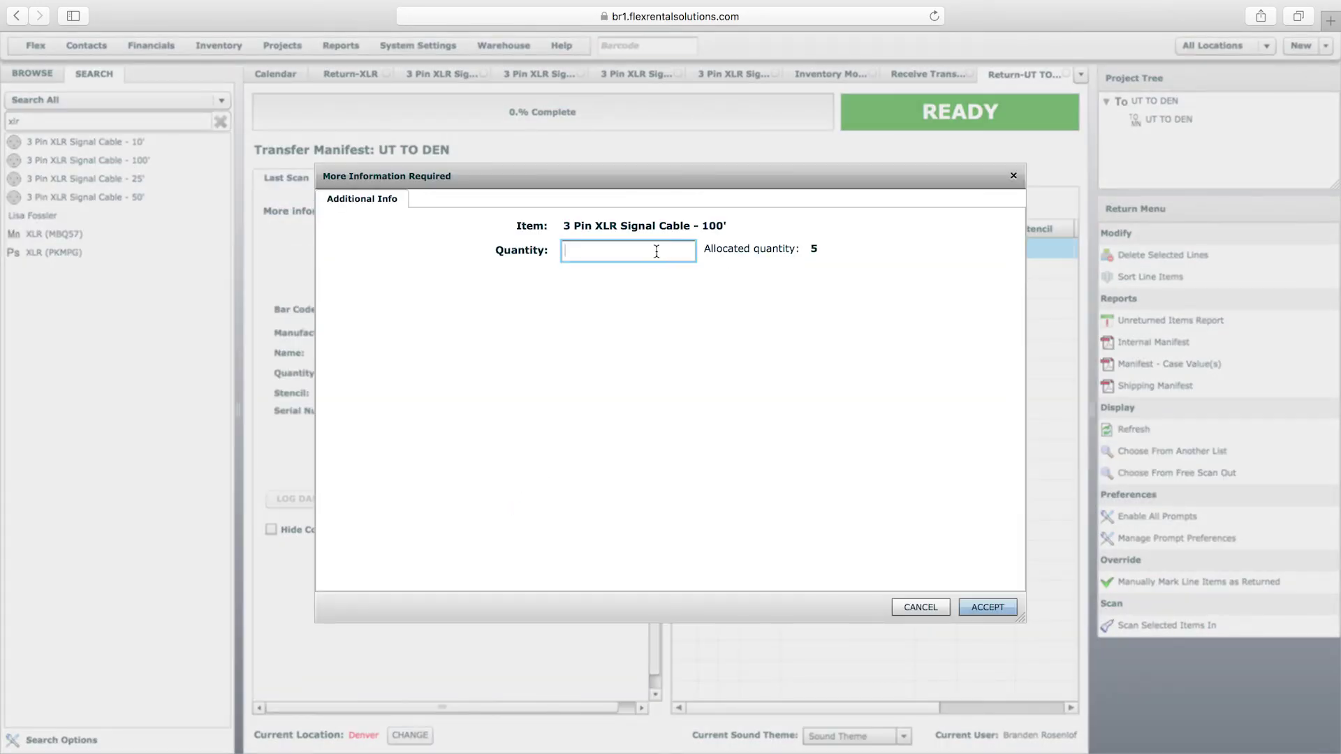
type("5")
key("BackSpace")
type("10")
left_click_drag(748, 175, 752, 266)
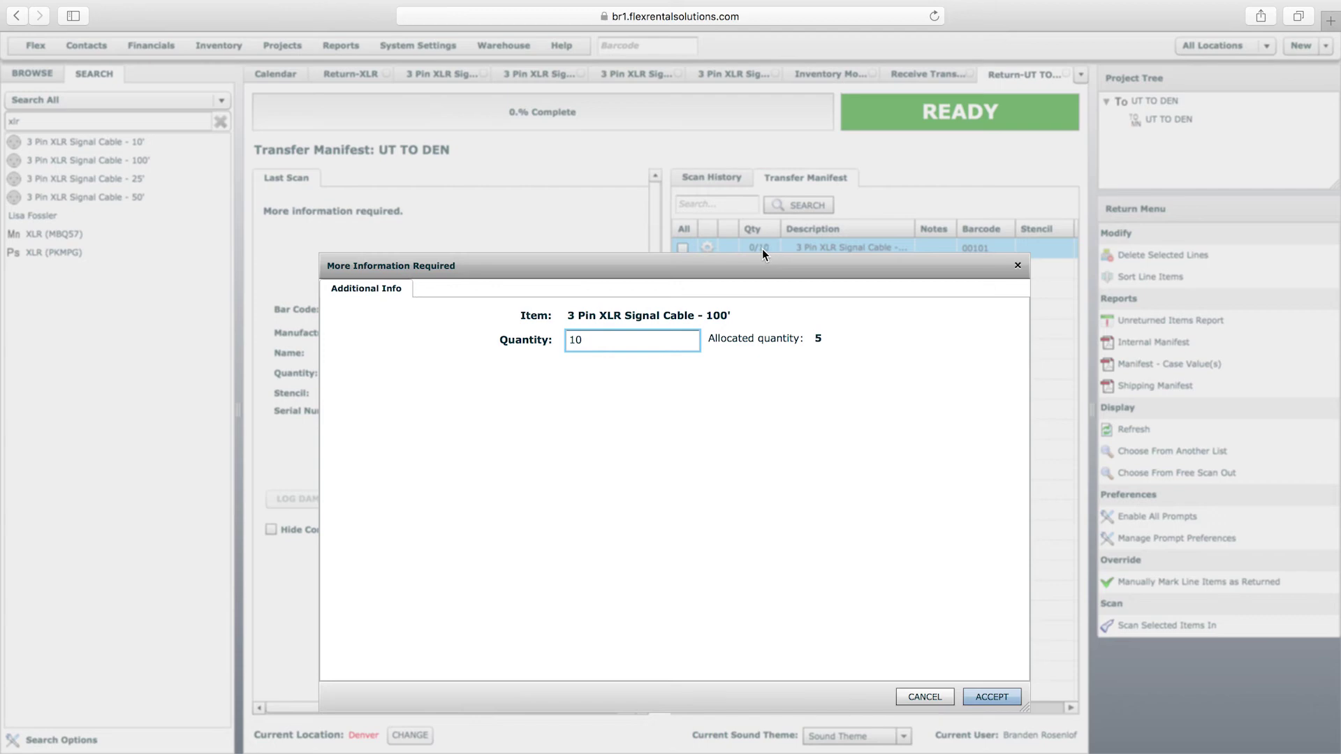
left_click(991, 696)
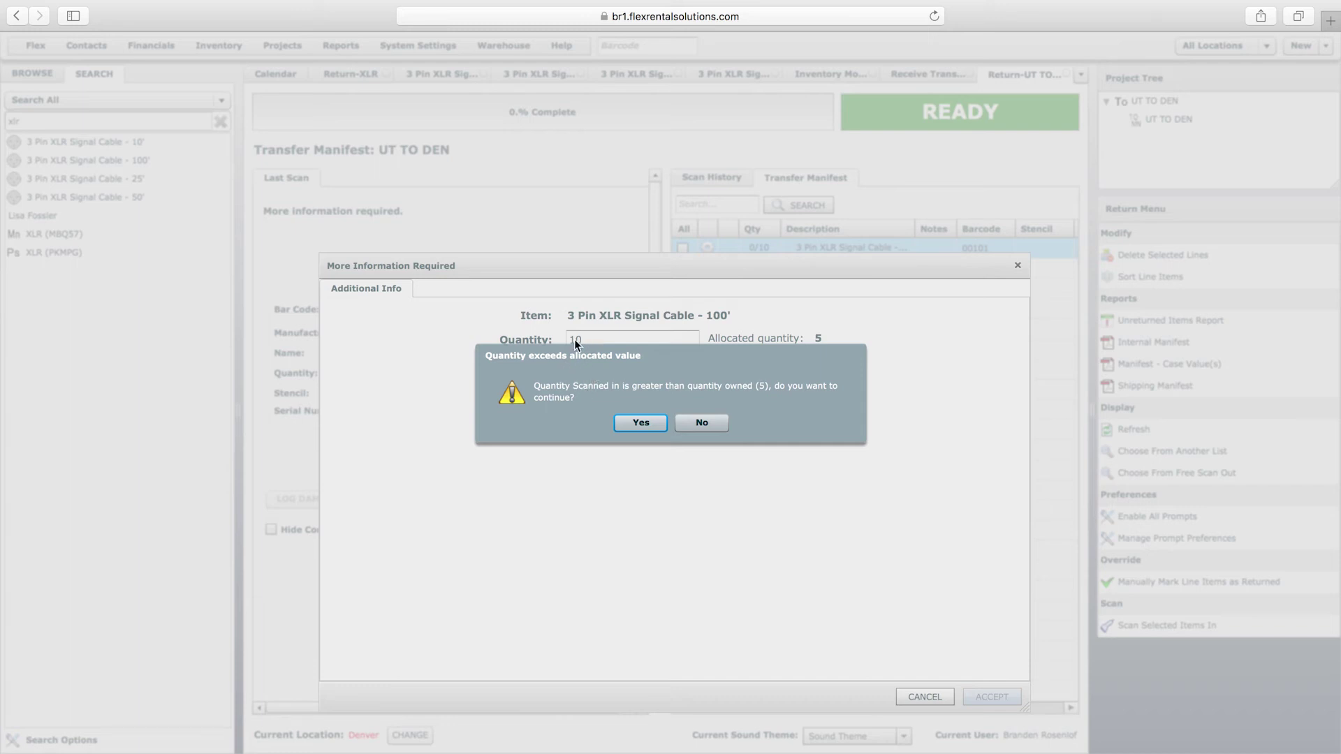
left_click(645, 424)
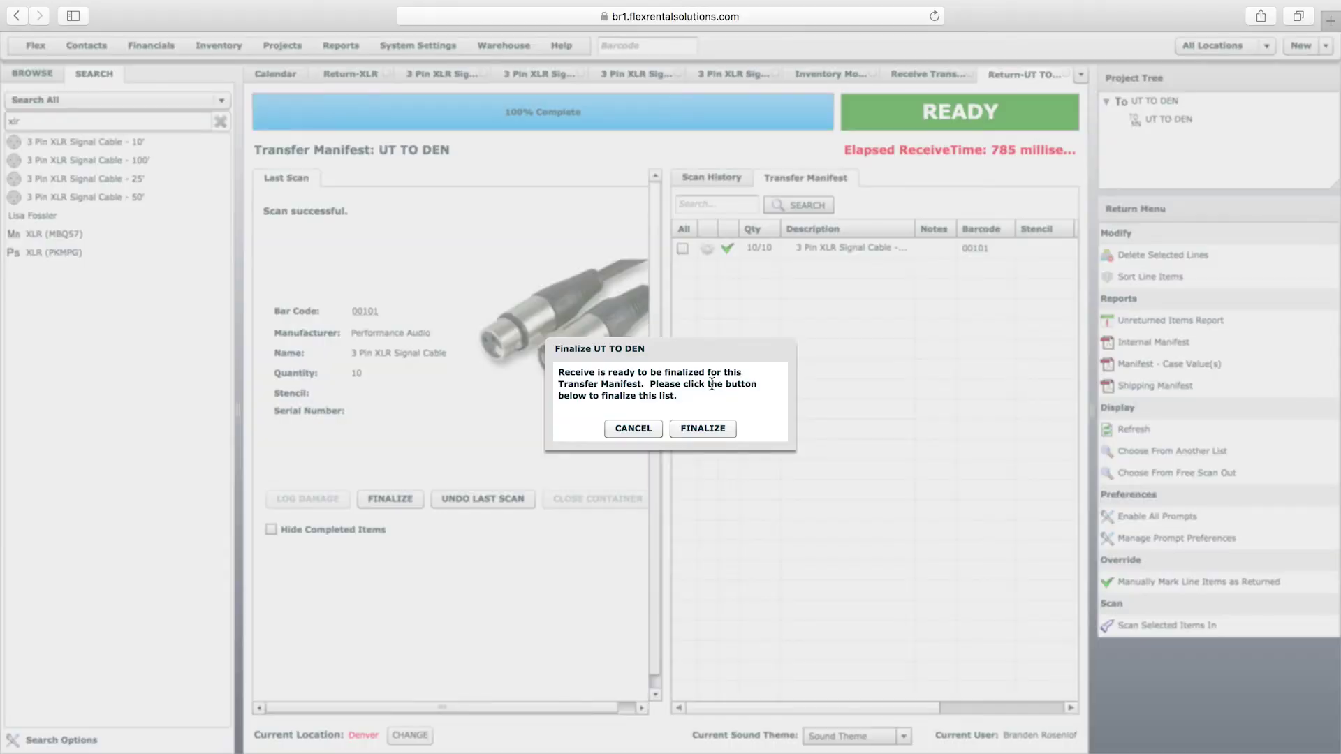
left_click(643, 428)
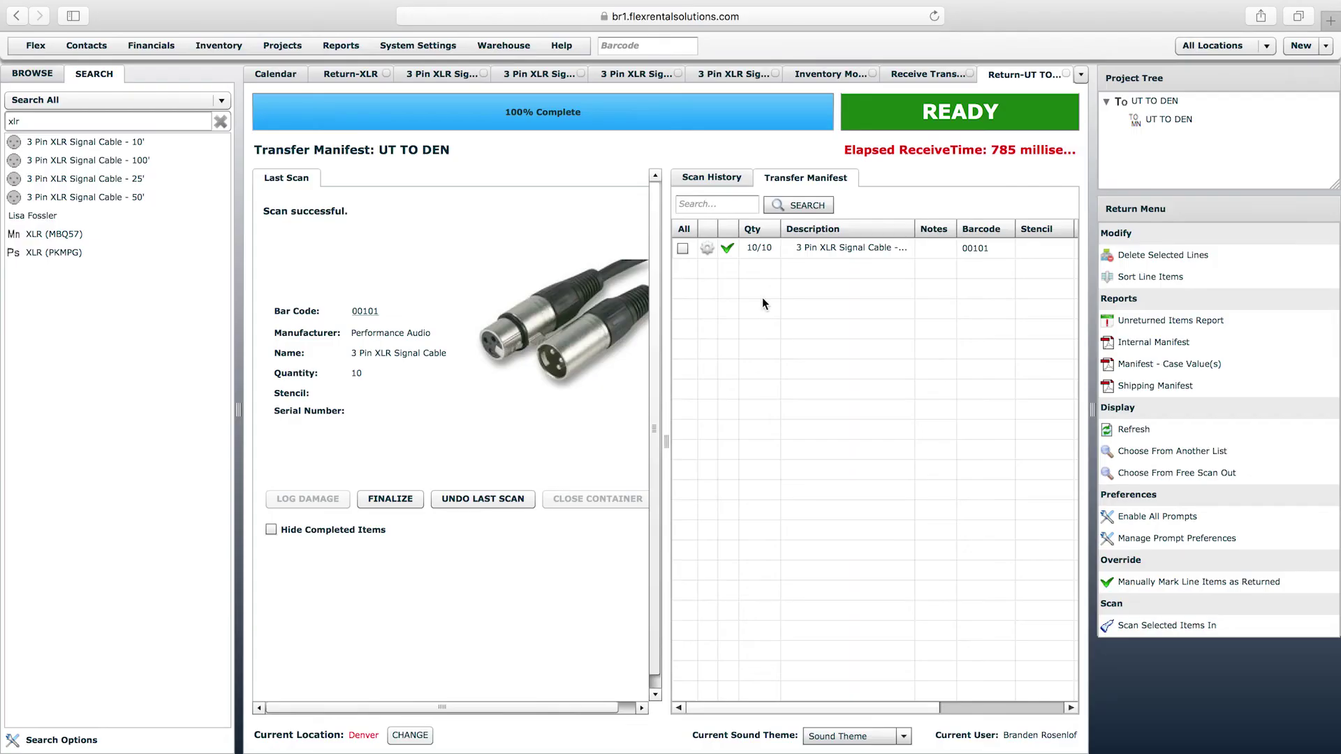
Check the refreshed Denver and Salt Lake City quantities of the 100' XLR cable.
left_click(726, 75)
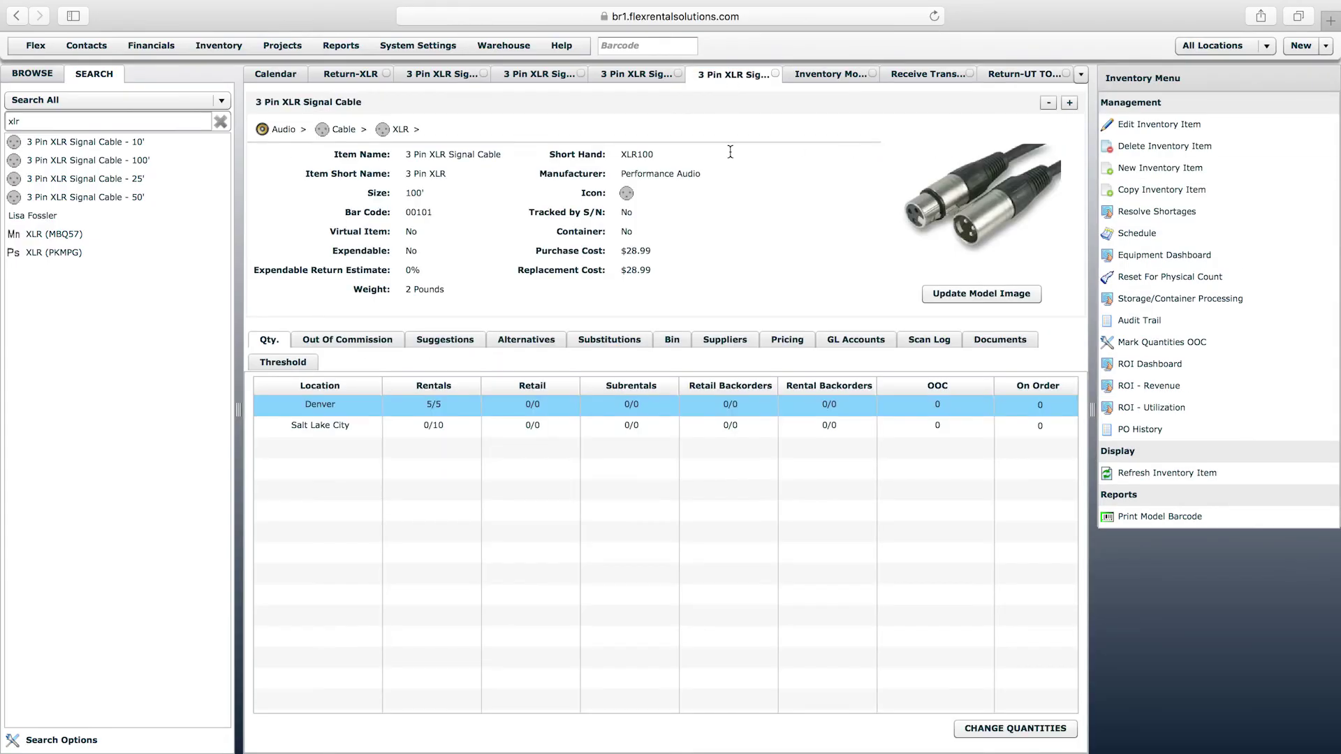
left_click(311, 340)
left_click(264, 342)
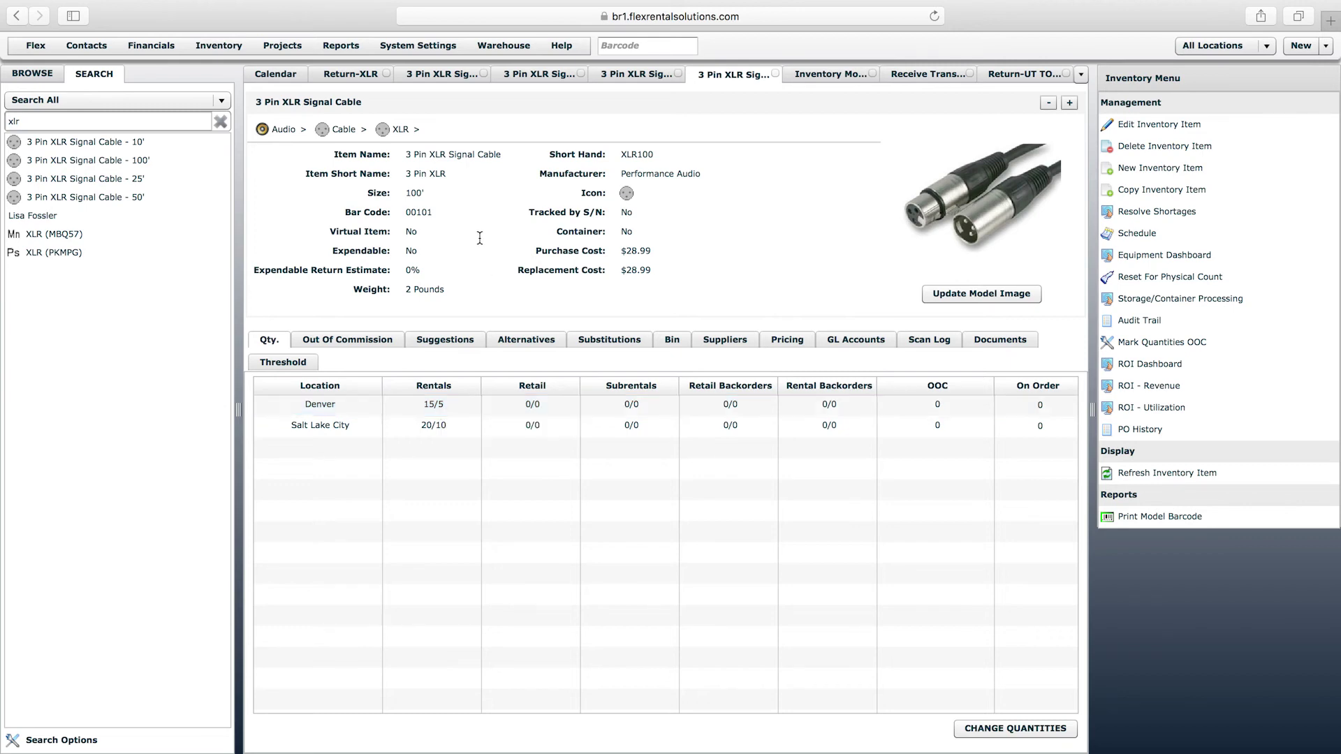
Open Free Scan In and examine its scan history and the barcode entry for returning items to available inventory.
left_click(482, 46)
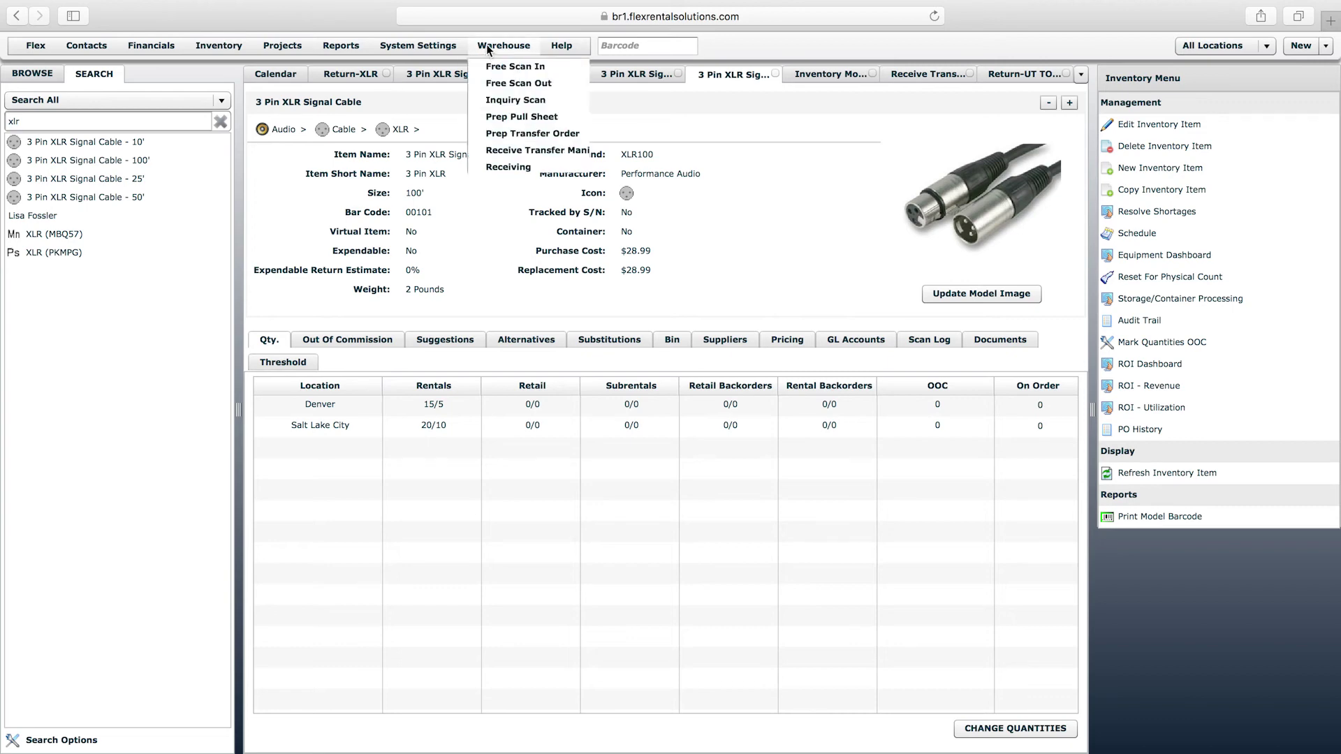
left_click(505, 65)
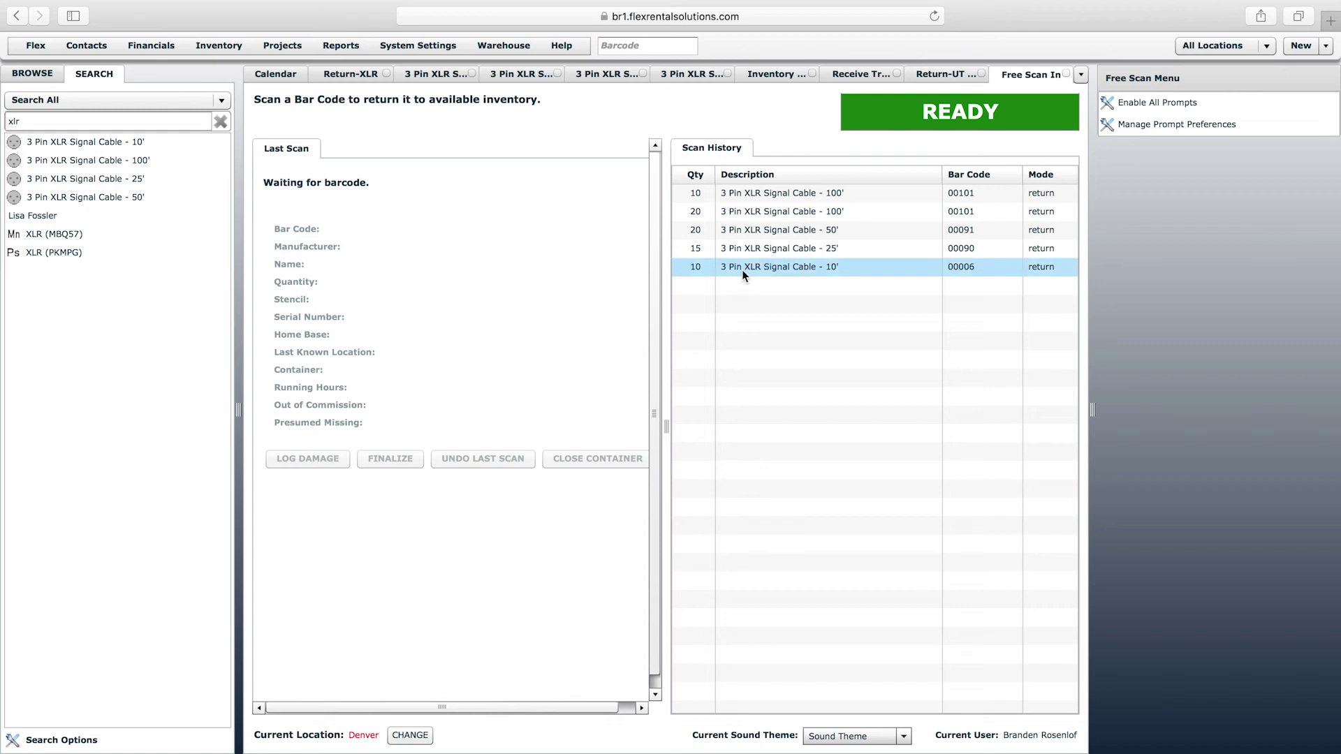
left_click(650, 44)
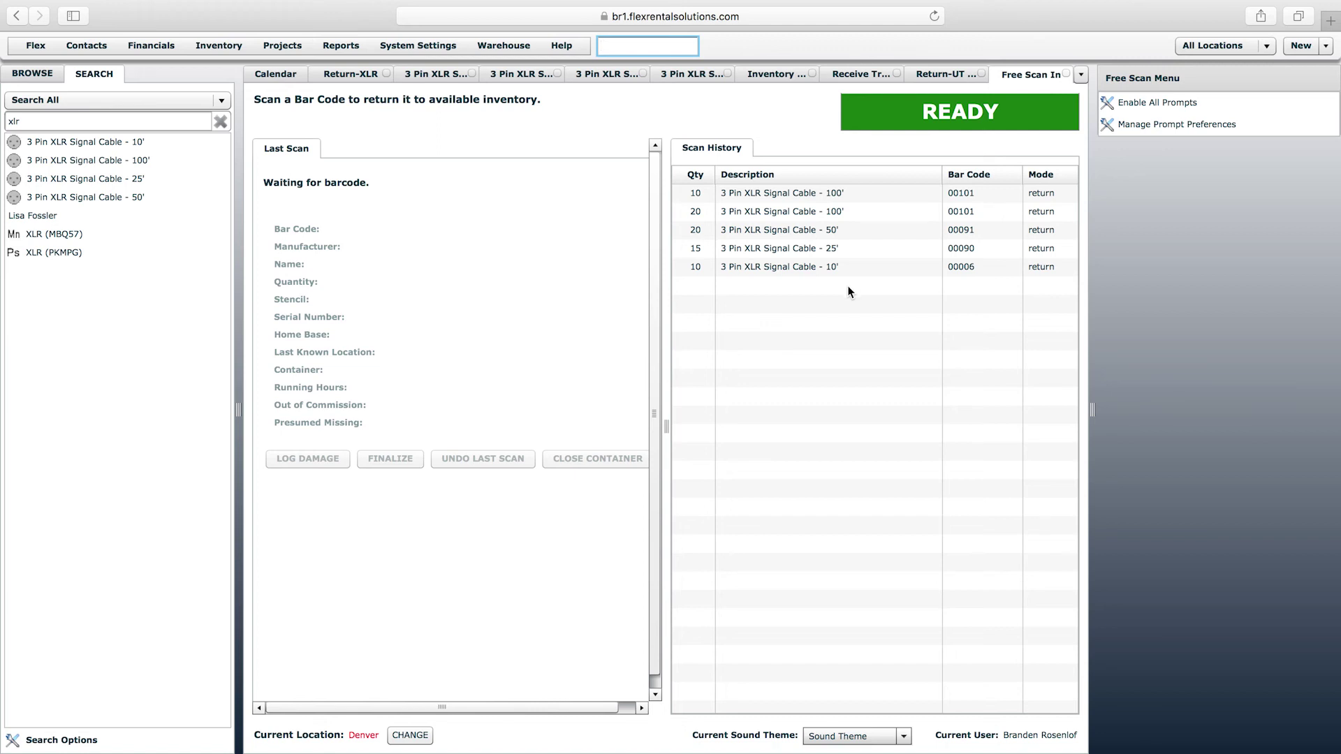
left_click(573, 213)
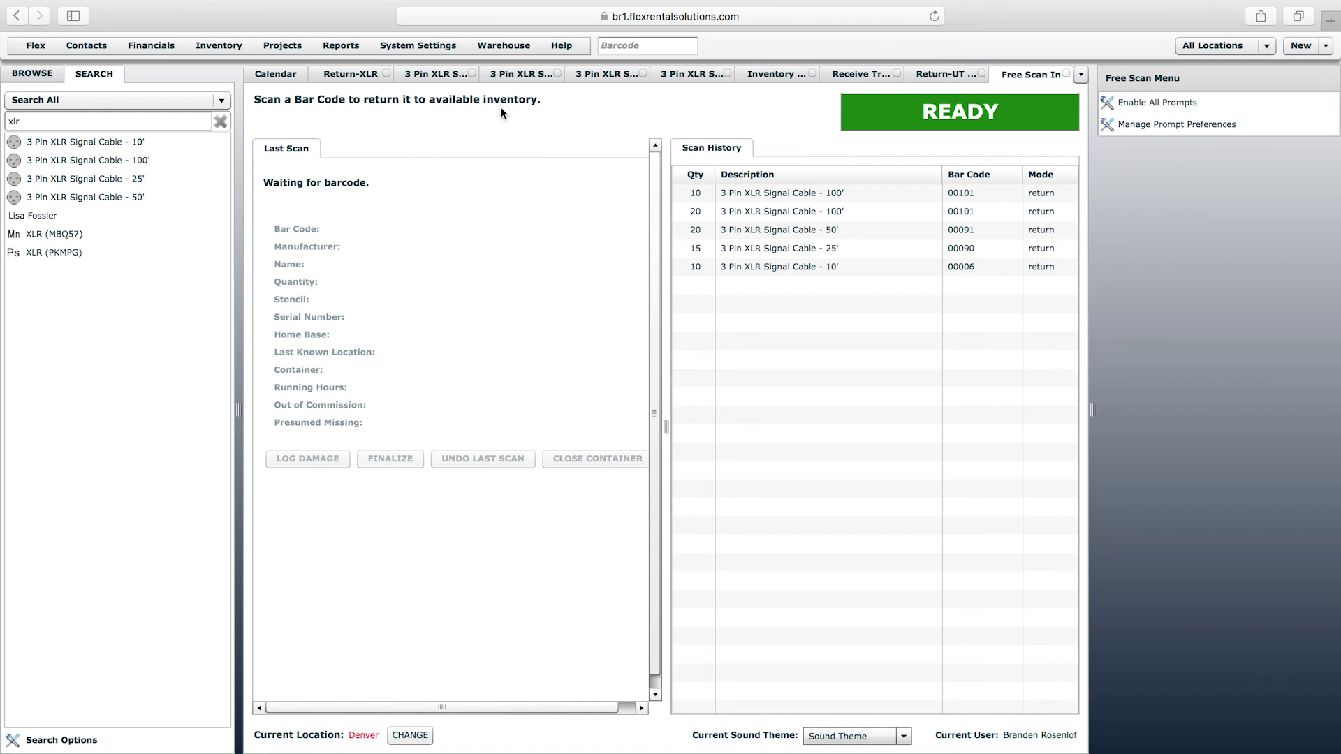
Set the 10' XLR cable's allocated rental quantity for Salt Lake City to 0 and save the updated quantities.
left_click(453, 76)
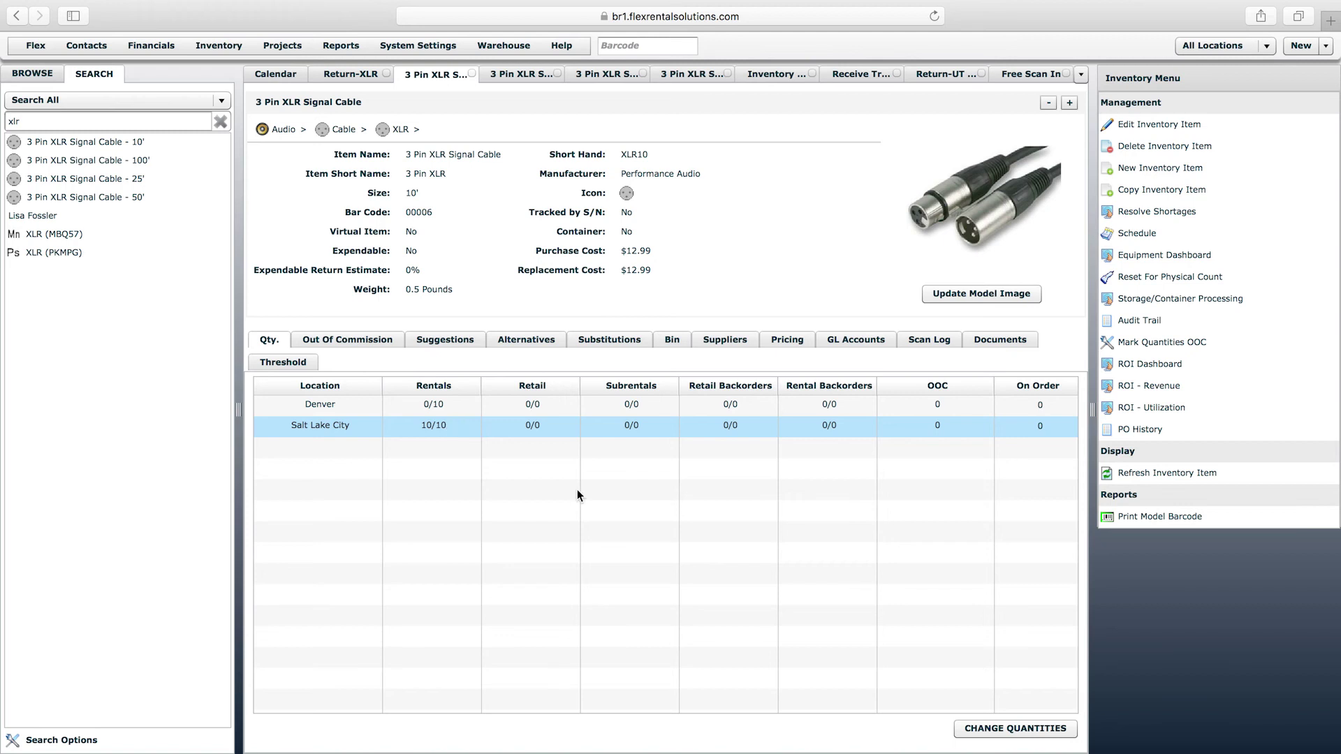
left_click(1008, 729)
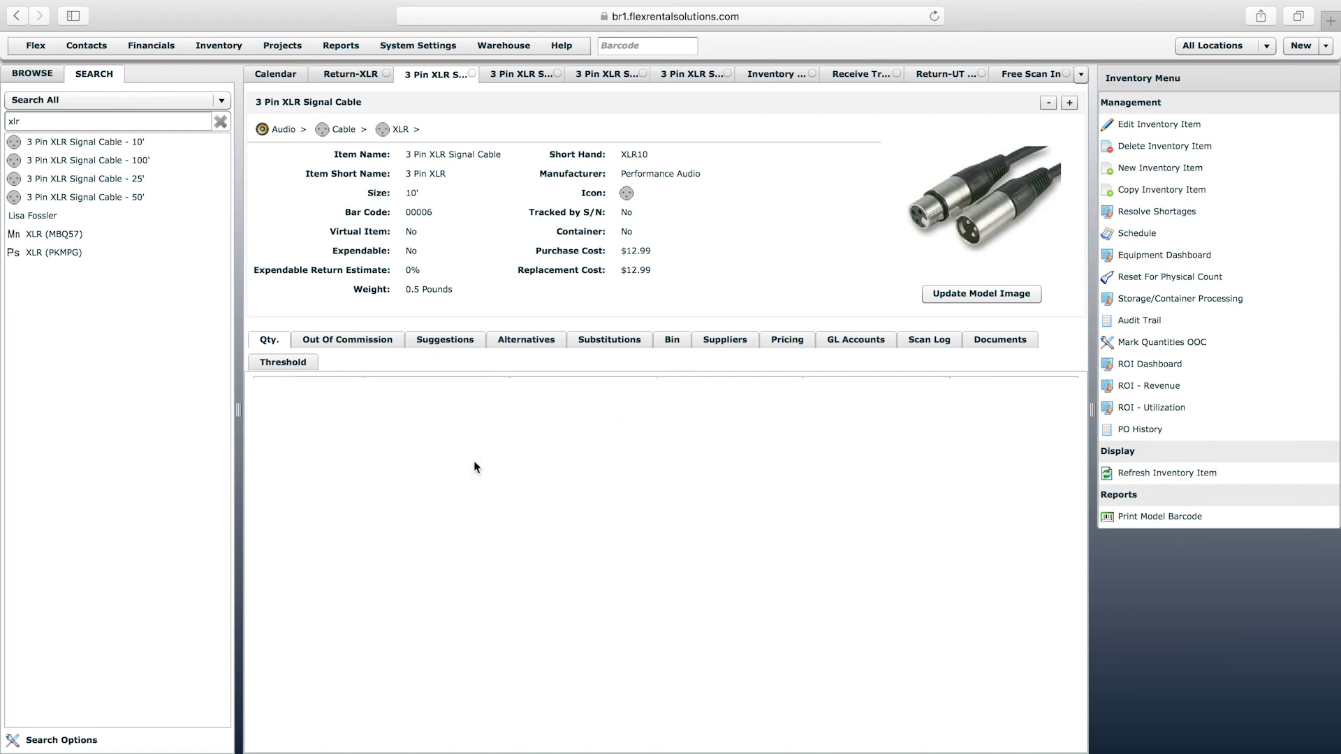
left_click(446, 450)
key("Tab")
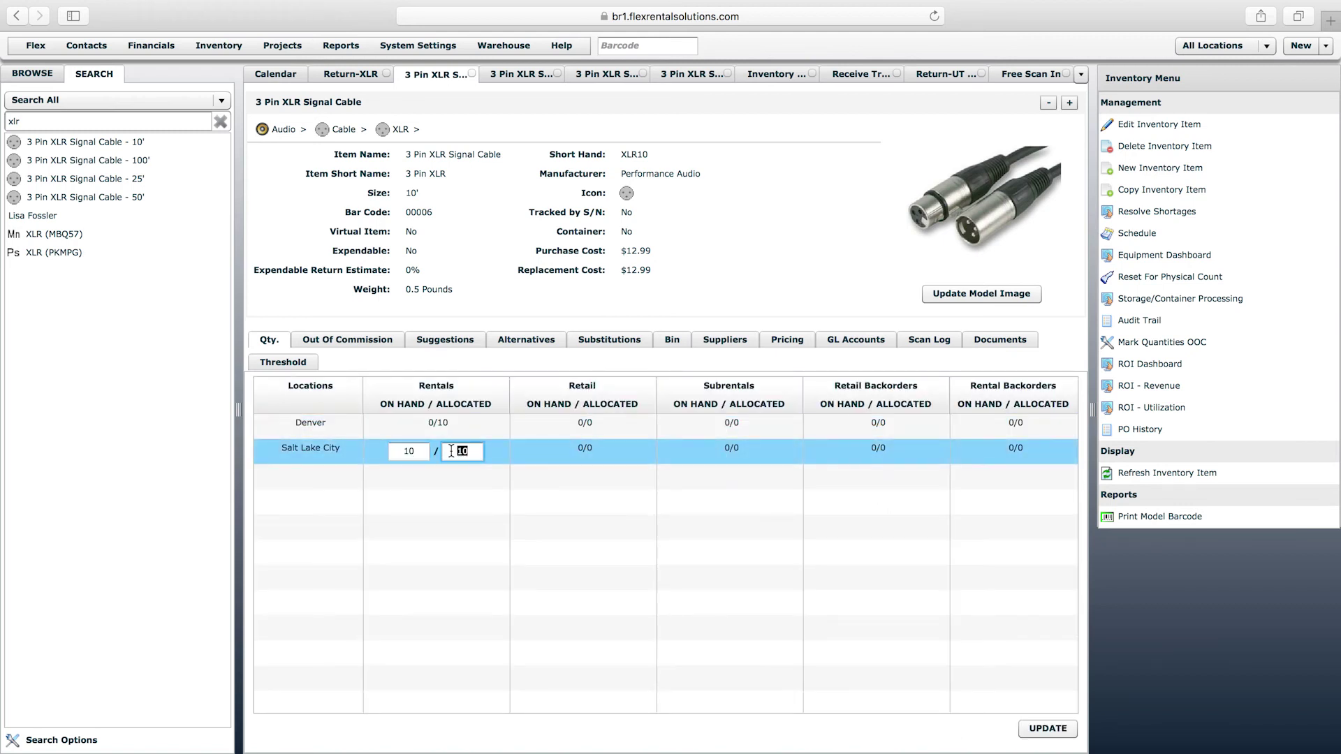
type("0")
key("Return")
left_click(1063, 735)
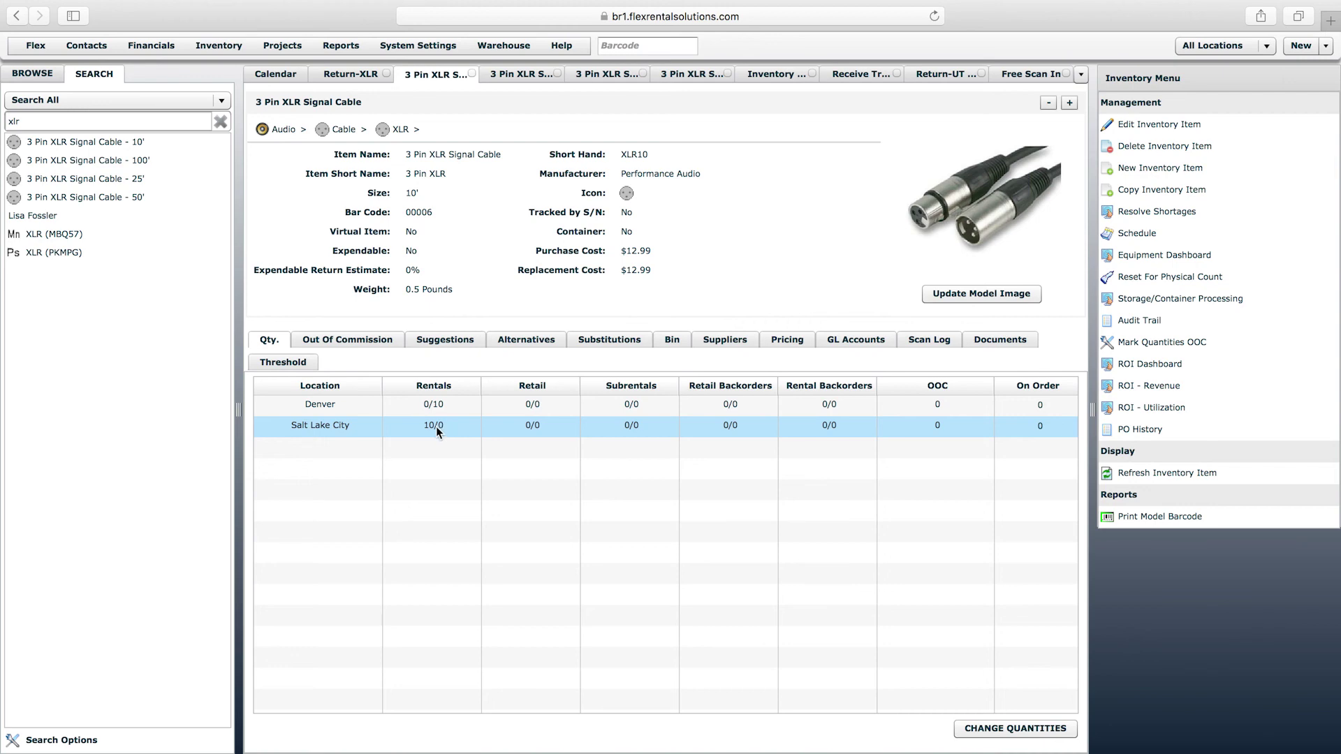
Check the 10' cable line on the finalized XLR return manifest, and go back to the cable's quantities by location.
left_click(357, 69)
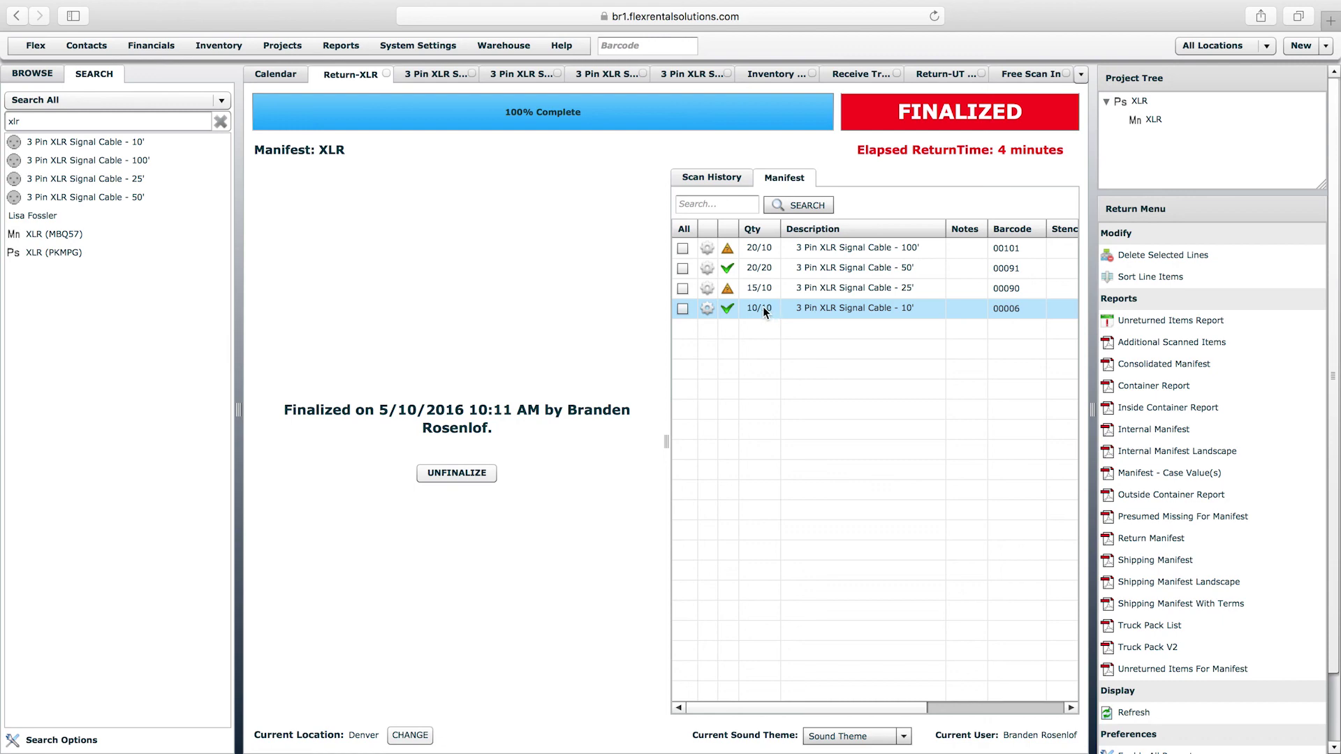
left_click(431, 75)
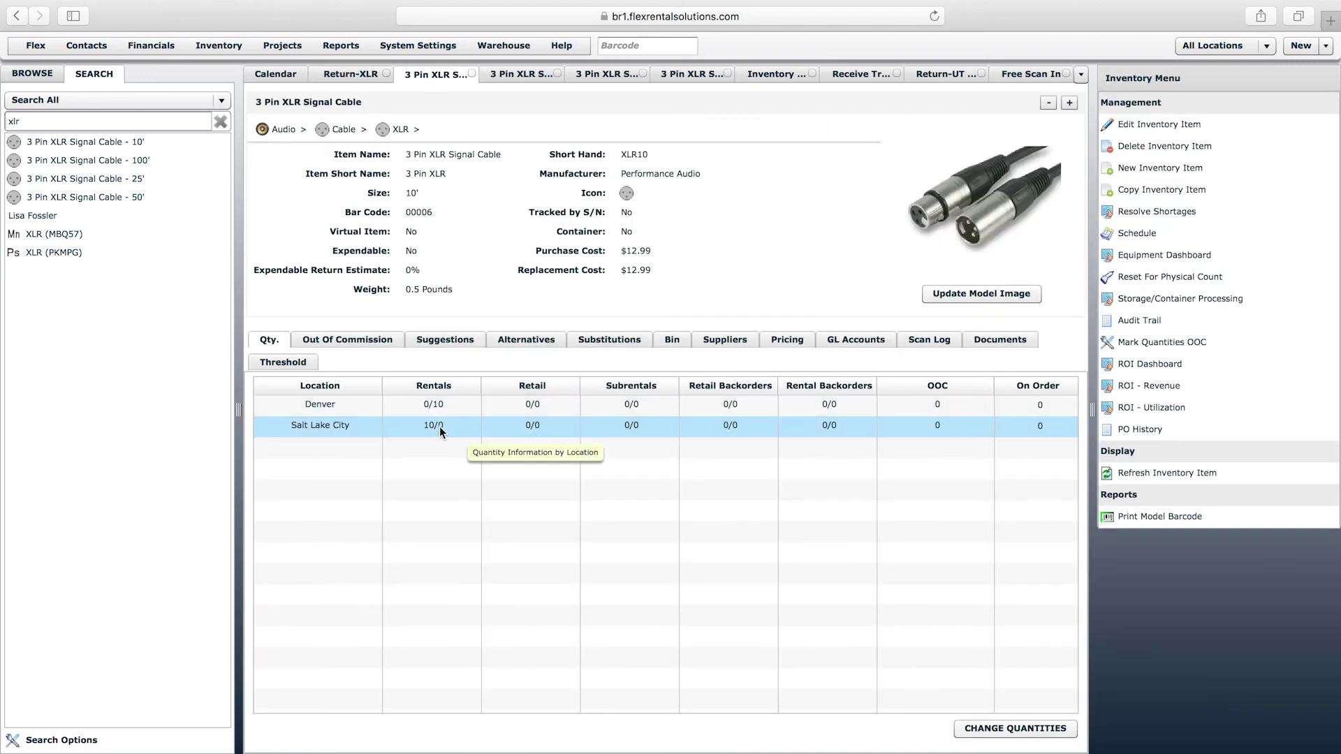